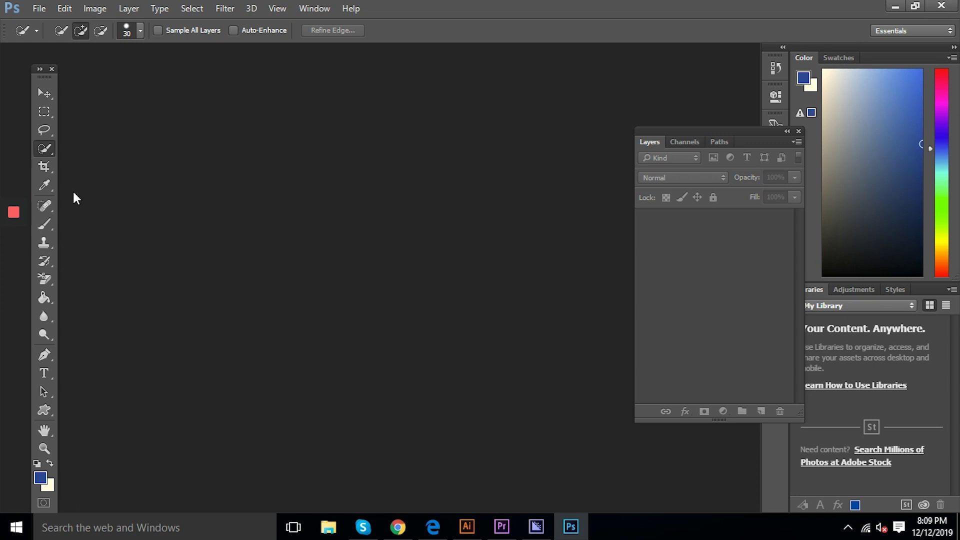
Select the Move tool, then bring the Chrome hair-cutout tutorial video to the front
{"action": "left_click", "coordinate": [39, 94]}
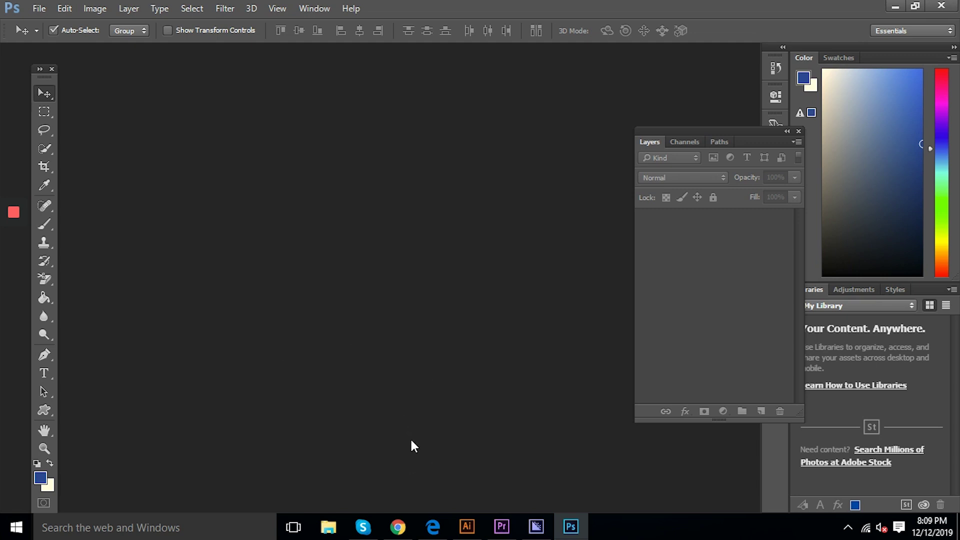
{"action": "left_click", "coordinate": [398, 526]}
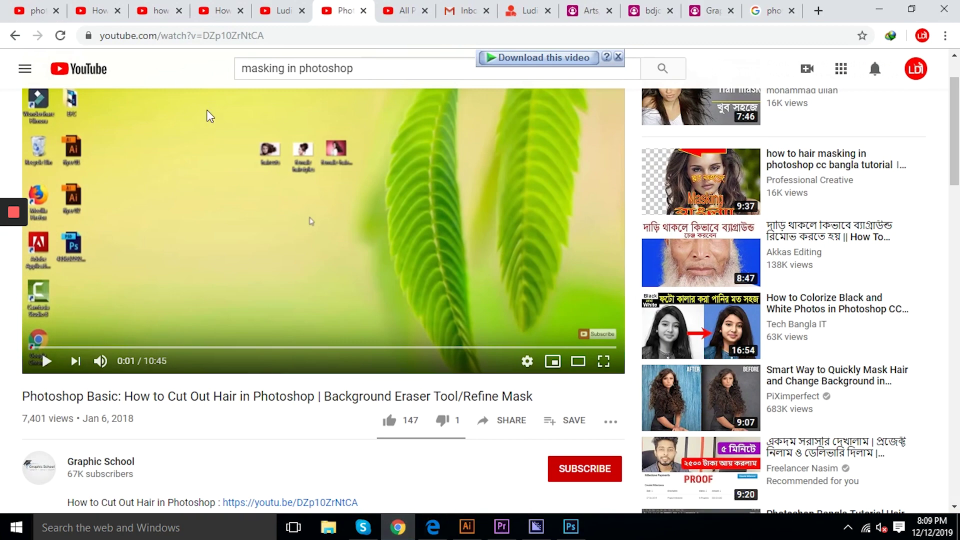
Go to the design channel's page and show its Videos list
{"action": "left_click", "coordinate": [283, 11]}
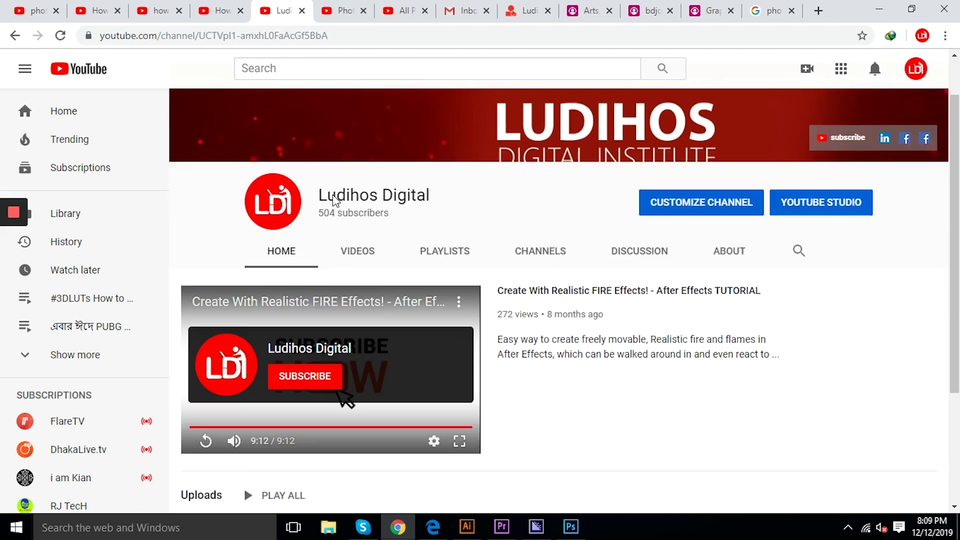
{"action": "scroll", "coordinate": [332, 194], "scroll_direction": "down", "scroll_amount": 2}
{"action": "left_click", "coordinate": [357, 164]}
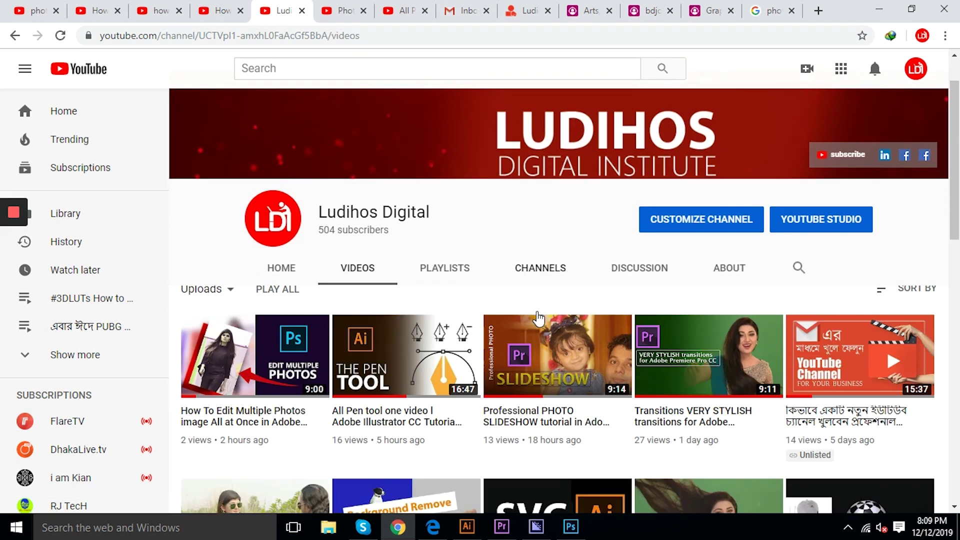
Browse through the channel's uploaded videos, then return to the empty Photoshop workspace
{"action": "scroll", "coordinate": [538, 318], "scroll_direction": "down", "scroll_amount": 2}
{"action": "scroll", "coordinate": [617, 278], "scroll_direction": "down", "scroll_amount": 1}
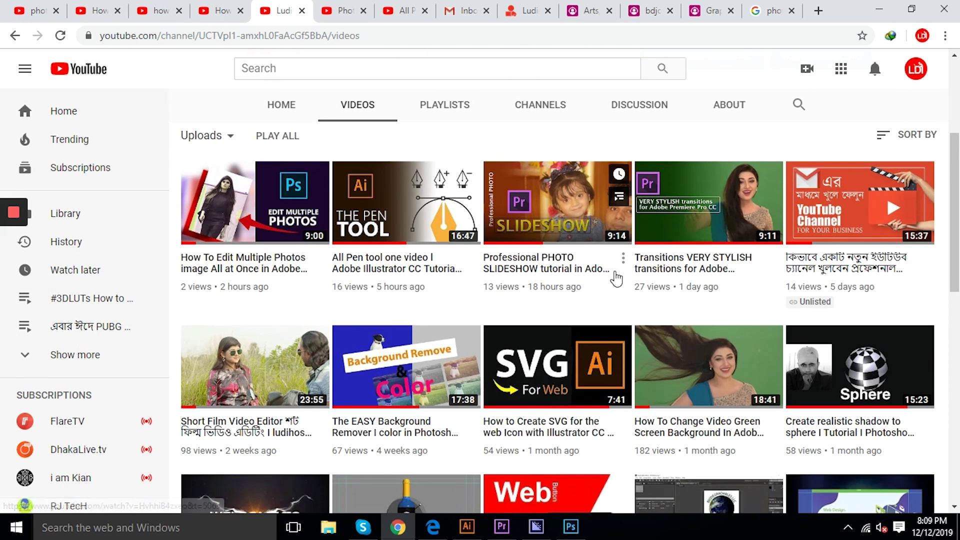
{"action": "scroll", "coordinate": [425, 275], "scroll_direction": "down", "scroll_amount": 3}
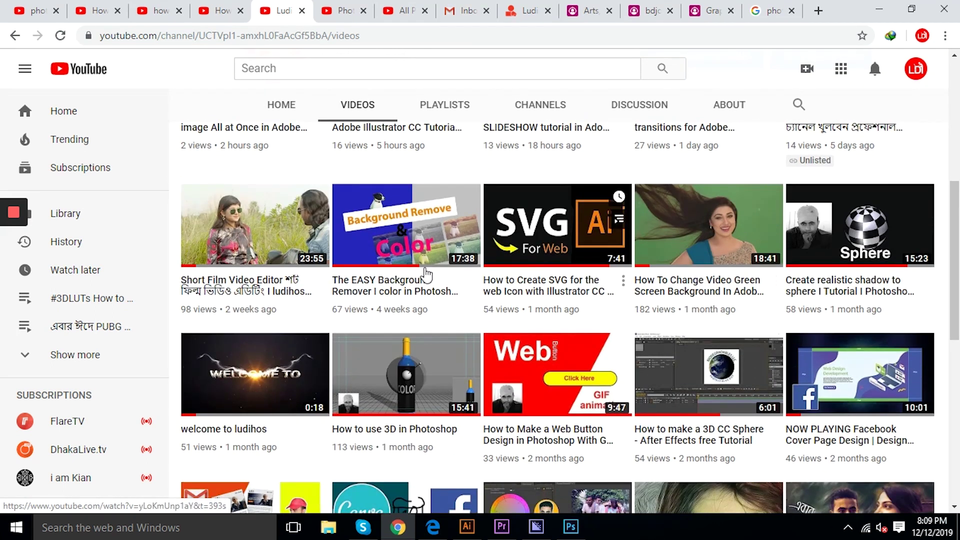
{"action": "scroll", "coordinate": [425, 275], "scroll_direction": "down", "scroll_amount": 1}
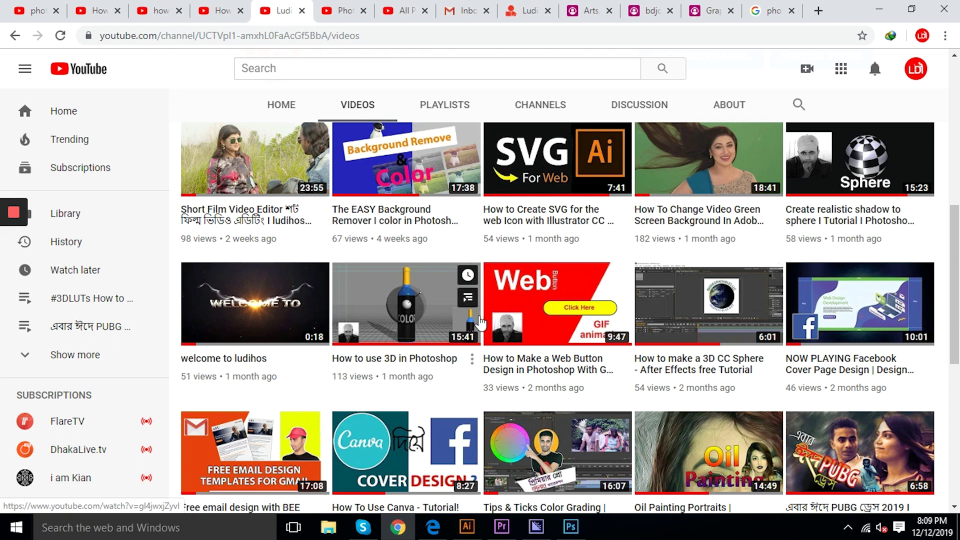
{"action": "scroll", "coordinate": [480, 323], "scroll_direction": "down", "scroll_amount": 3}
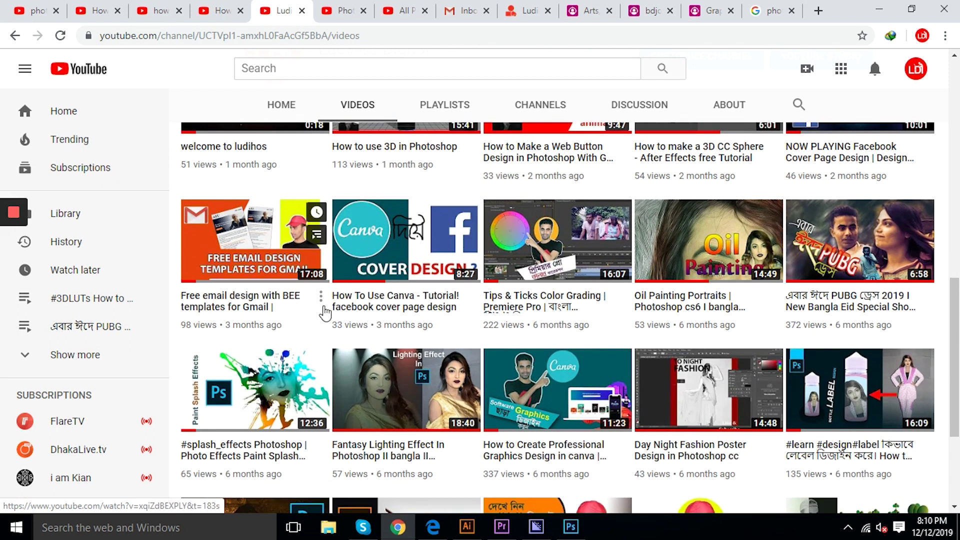
{"action": "scroll", "coordinate": [390, 336], "scroll_direction": "down", "scroll_amount": 1}
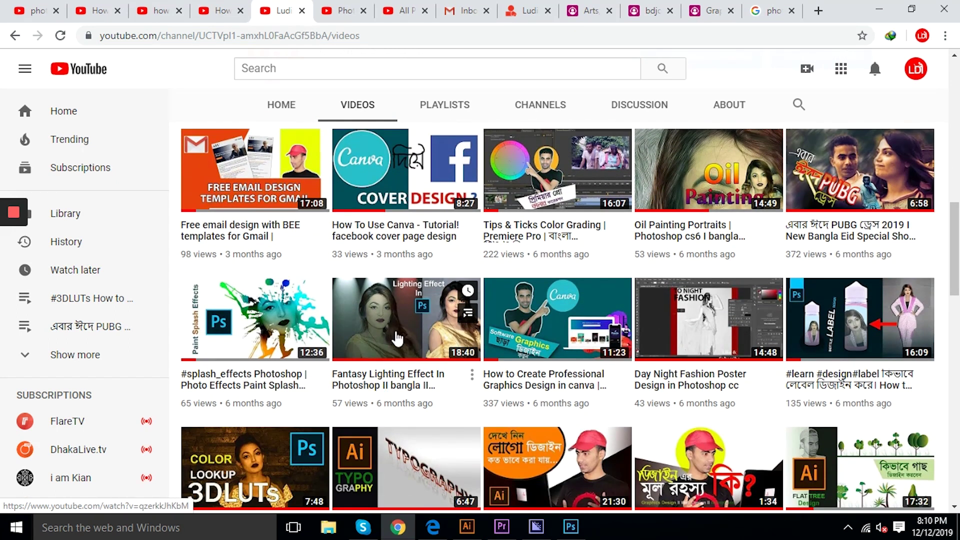
{"action": "scroll", "coordinate": [770, 289], "scroll_direction": "down", "scroll_amount": 4}
{"action": "scroll", "coordinate": [770, 289], "scroll_direction": "up", "scroll_amount": 2}
{"action": "scroll", "coordinate": [601, 307], "scroll_direction": "down", "scroll_amount": 2}
{"action": "scroll", "coordinate": [453, 326], "scroll_direction": "down", "scroll_amount": 3}
{"action": "scroll", "coordinate": [447, 325], "scroll_direction": "down", "scroll_amount": 1}
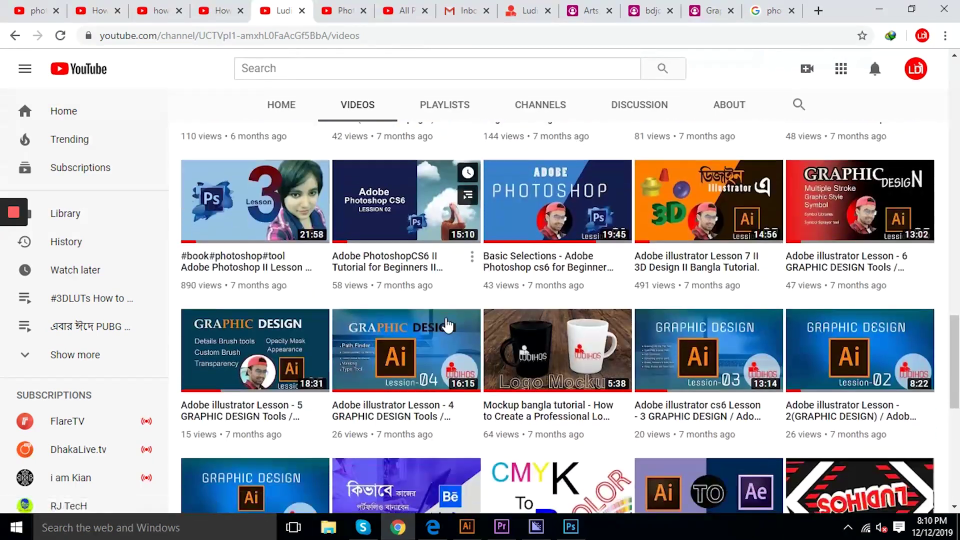
{"action": "scroll", "coordinate": [463, 385], "scroll_direction": "down", "scroll_amount": 1}
{"action": "scroll", "coordinate": [409, 395], "scroll_direction": "down", "scroll_amount": 1}
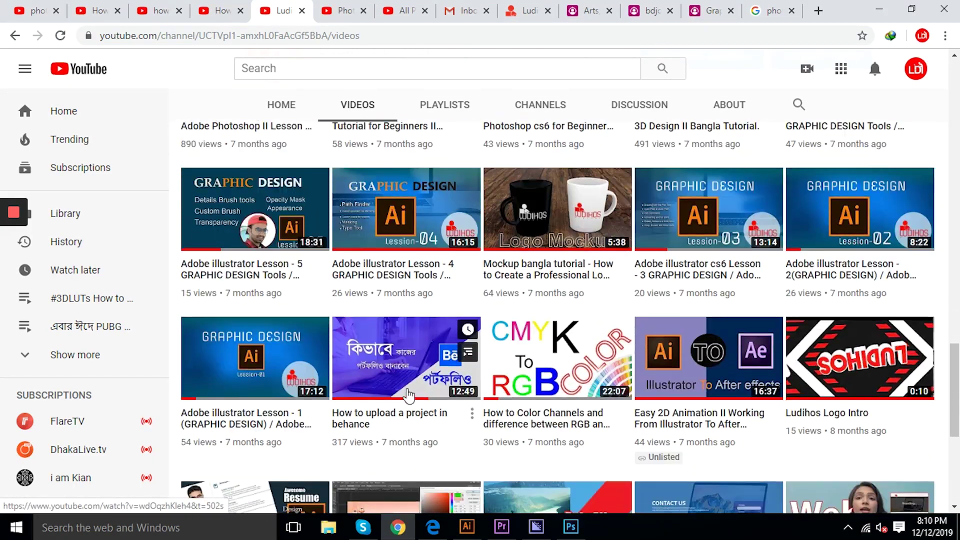
{"action": "scroll", "coordinate": [530, 383], "scroll_direction": "down", "scroll_amount": 1}
{"action": "scroll", "coordinate": [531, 386], "scroll_direction": "down", "scroll_amount": 2}
{"action": "scroll", "coordinate": [533, 385], "scroll_direction": "down", "scroll_amount": 1}
{"action": "scroll", "coordinate": [533, 385], "scroll_direction": "down", "scroll_amount": 5}
{"action": "scroll", "coordinate": [533, 385], "scroll_direction": "up", "scroll_amount": 5}
{"action": "scroll", "coordinate": [533, 386], "scroll_direction": "up", "scroll_amount": 3}
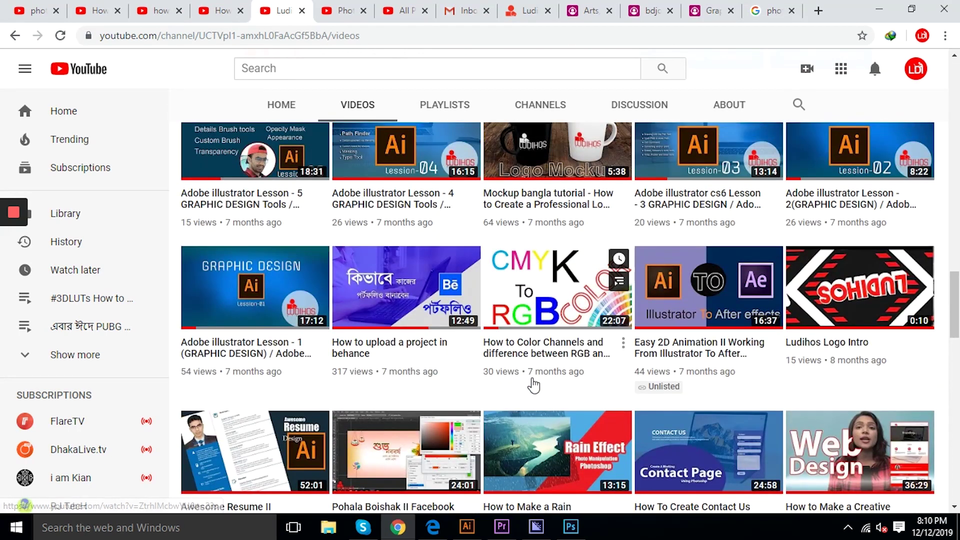
{"action": "scroll", "coordinate": [534, 386], "scroll_direction": "down", "scroll_amount": 5}
{"action": "scroll", "coordinate": [533, 375], "scroll_direction": "down", "scroll_amount": 6}
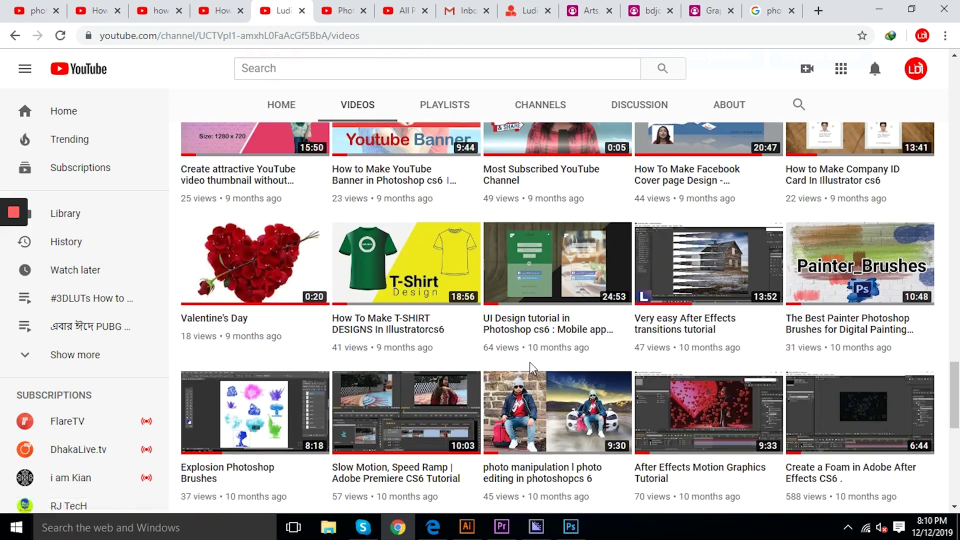
{"action": "scroll", "coordinate": [500, 360], "scroll_direction": "down", "scroll_amount": 5}
{"action": "scroll", "coordinate": [425, 325], "scroll_direction": "down", "scroll_amount": 4}
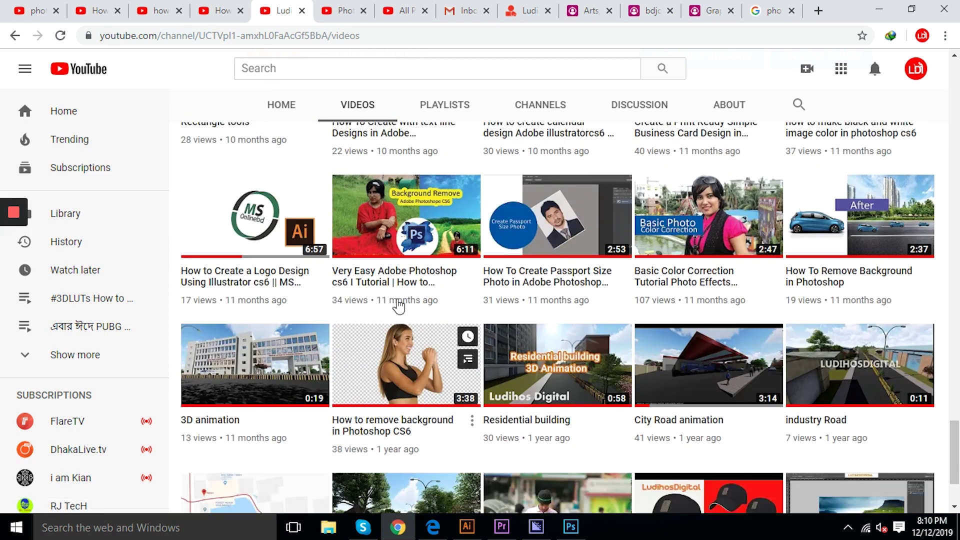
{"action": "mouse_move", "coordinate": [557, 215]}
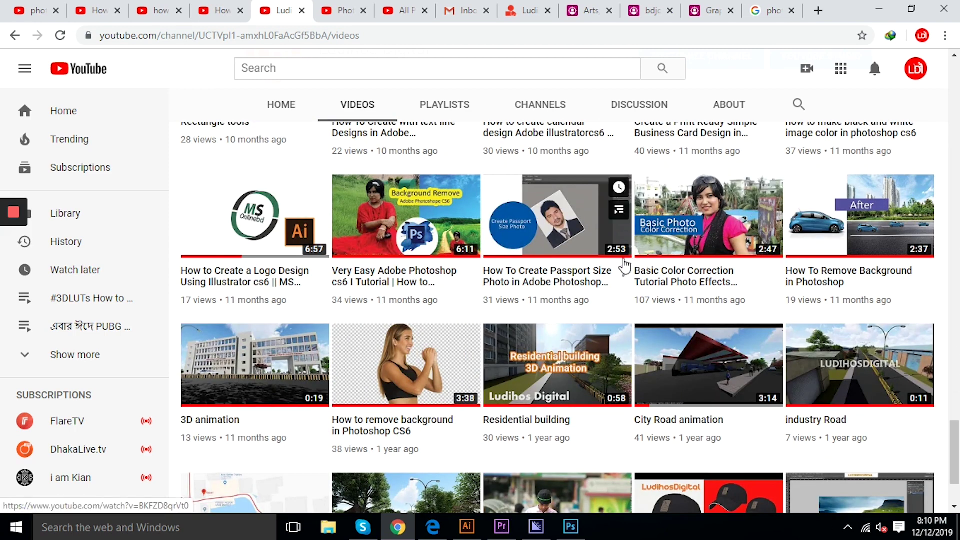
{"action": "scroll", "coordinate": [623, 266], "scroll_direction": "up", "scroll_amount": 5}
{"action": "scroll", "coordinate": [617, 268], "scroll_direction": "up", "scroll_amount": 5}
{"action": "scroll", "coordinate": [612, 280], "scroll_direction": "up", "scroll_amount": 3}
{"action": "left_click", "coordinate": [571, 527]}
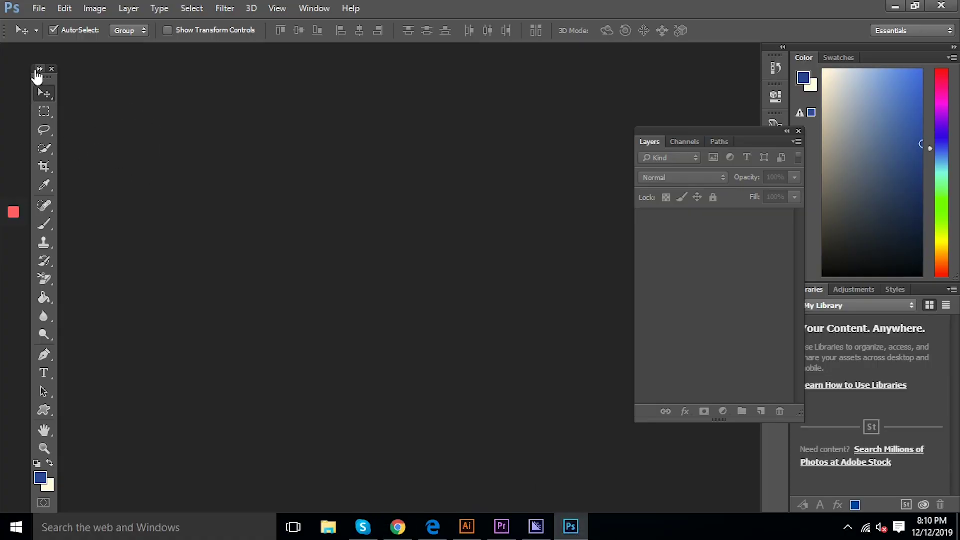
Open IMG_0132 copy from the Desktop using File > Open
{"action": "left_click", "coordinate": [37, 6]}
{"action": "left_click", "coordinate": [38, 37]}
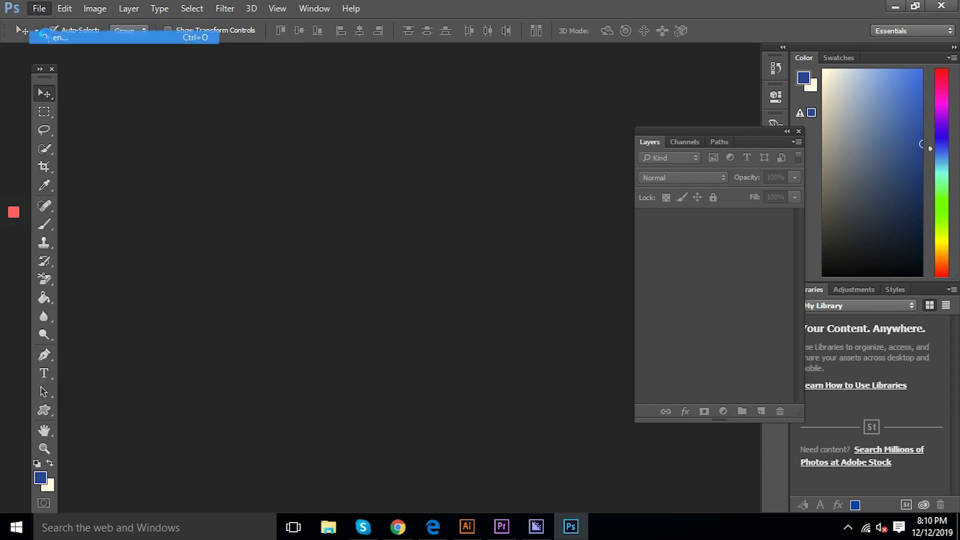
{"action": "left_click", "coordinate": [461, 111]}
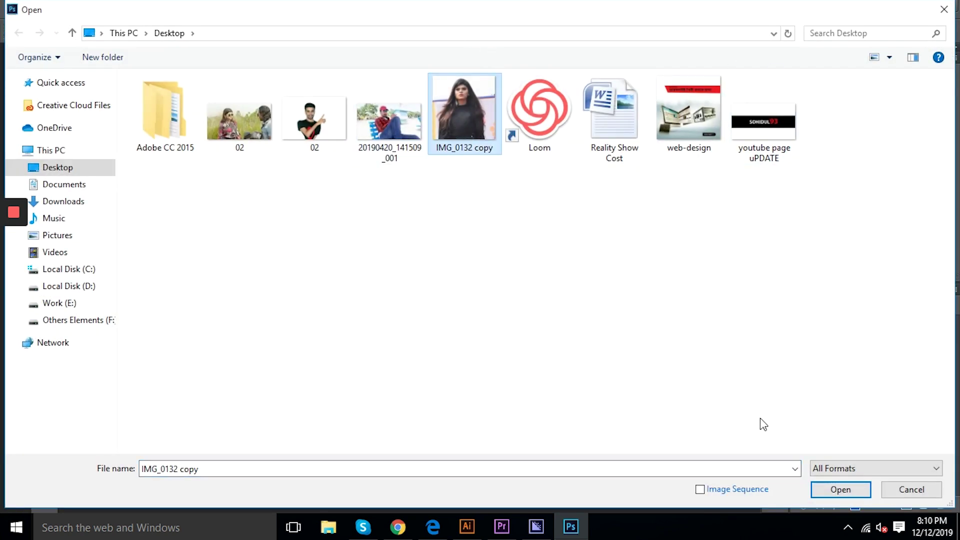
{"action": "left_click", "coordinate": [832, 492]}
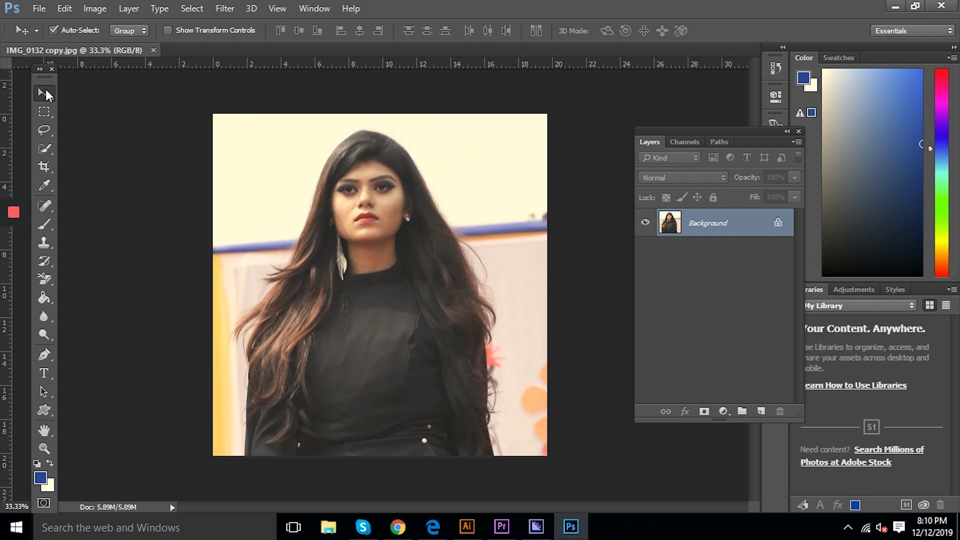
Unlock the background into Layer 0 and zoom in to inspect the hair edges
{"action": "left_click", "coordinate": [778, 224]}
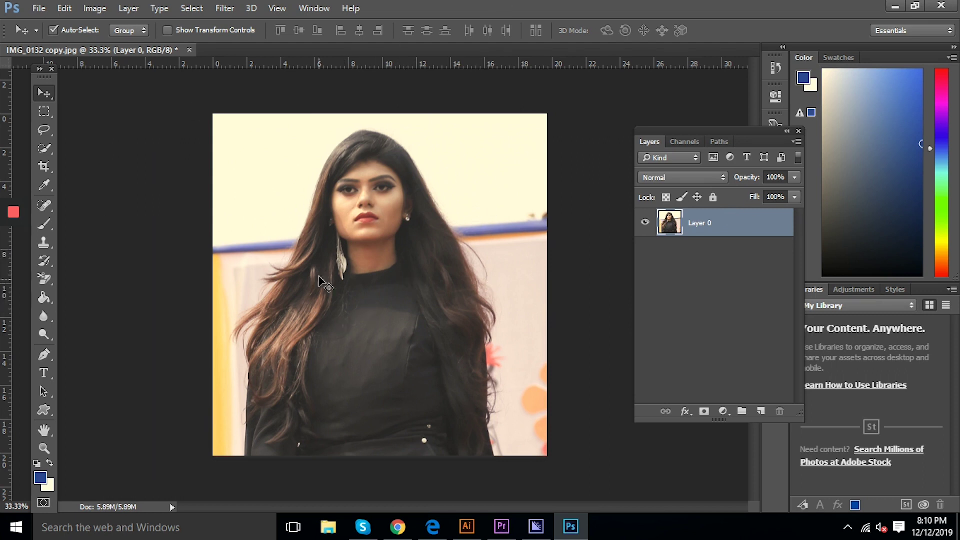
{"action": "left_click", "coordinate": [488, 323], "text": "ctrl"}
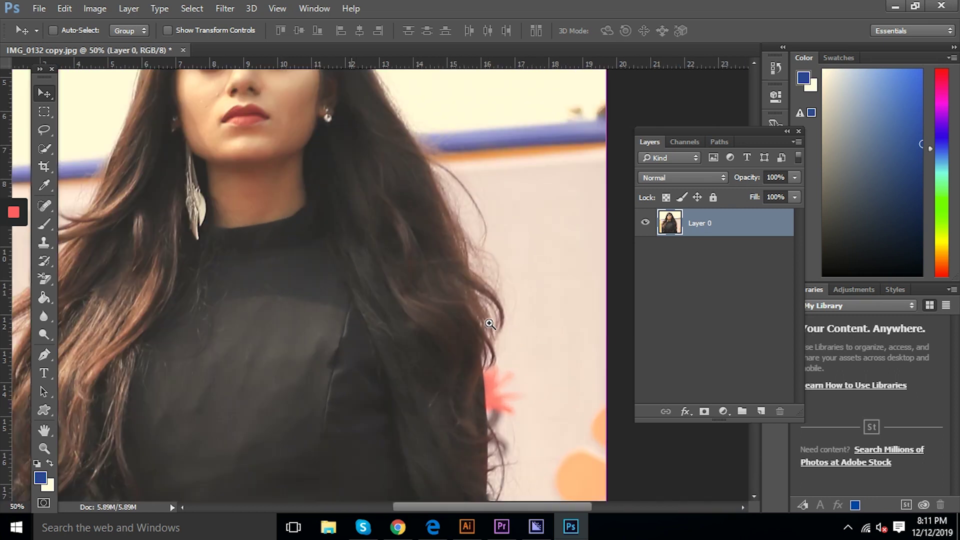
{"action": "left_click", "coordinate": [486, 300], "text": "ctrl"}
{"action": "left_click", "coordinate": [484, 284], "text": "ctrl"}
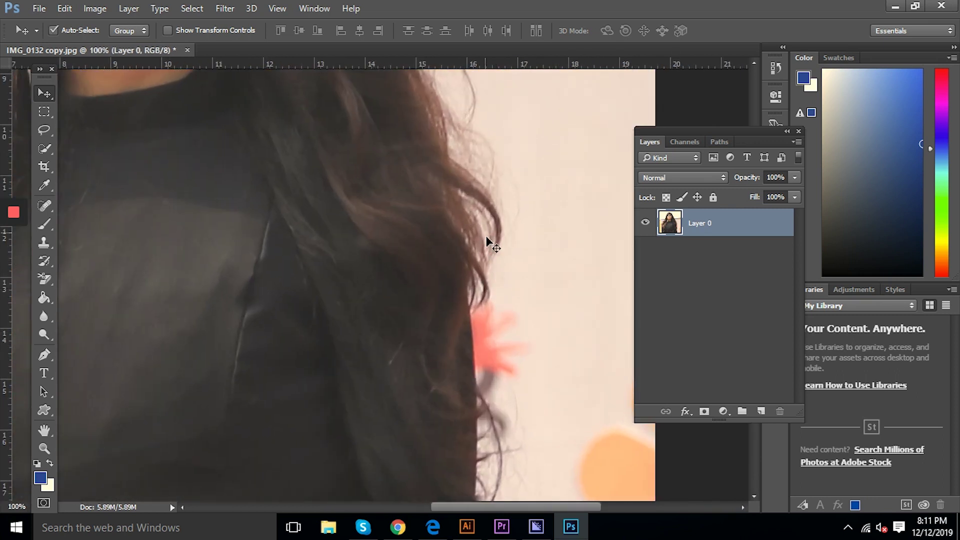
{"action": "left_click", "coordinate": [484, 301], "text": "ctrl"}
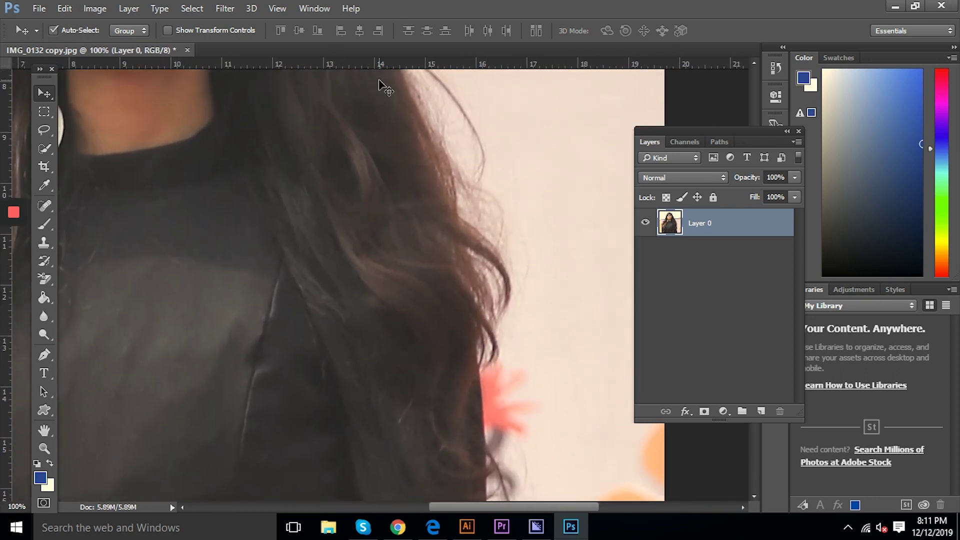
{"action": "left_click_drag", "start_coordinate": [417, 103], "coordinate": [459, 163]}
{"action": "left_click", "coordinate": [459, 162], "text": "ctrl+alt"}
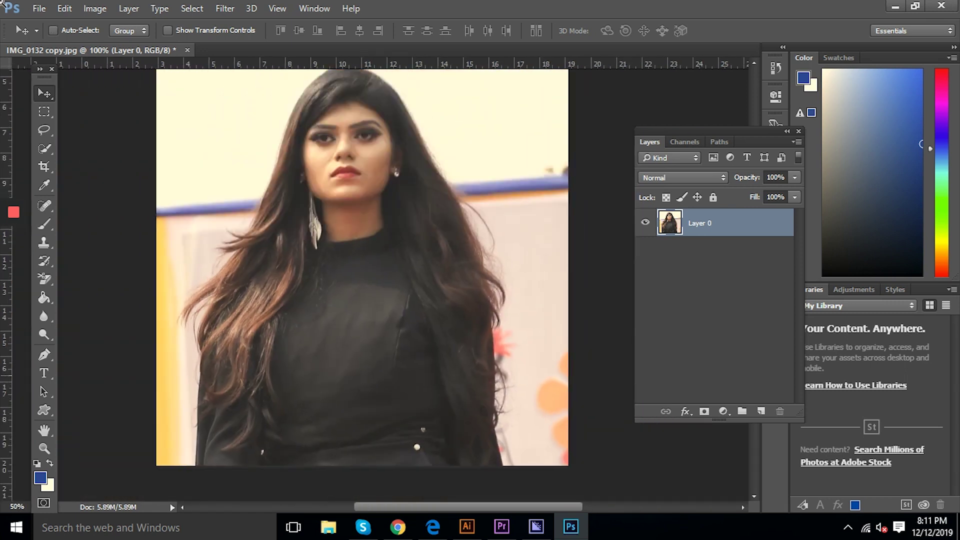
Fit the whole portrait in view at 33.3% and choose the Quick Selection Tool
{"action": "left_click", "coordinate": [313, 364], "text": "ctrl"}
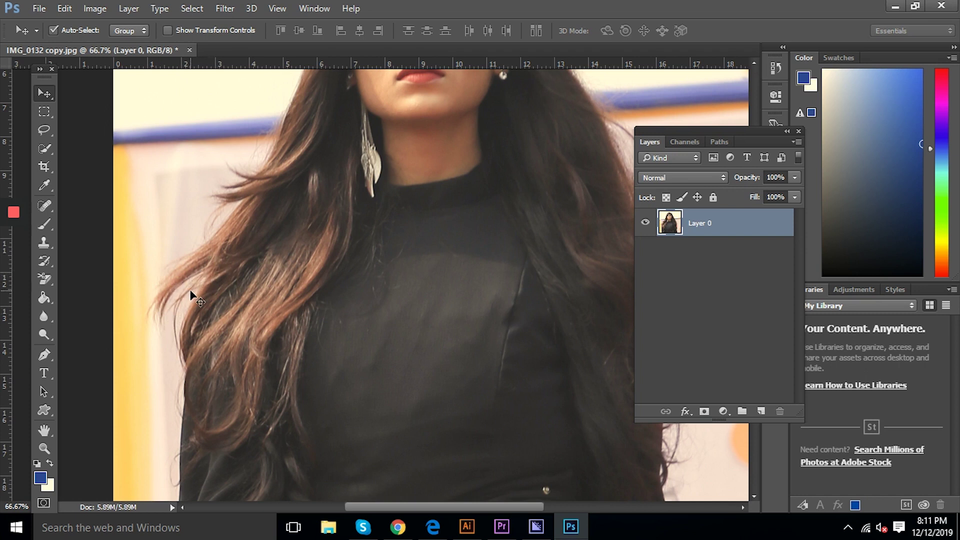
{"action": "scroll", "coordinate": [337, 286], "scroll_direction": "down", "scroll_amount": 1}
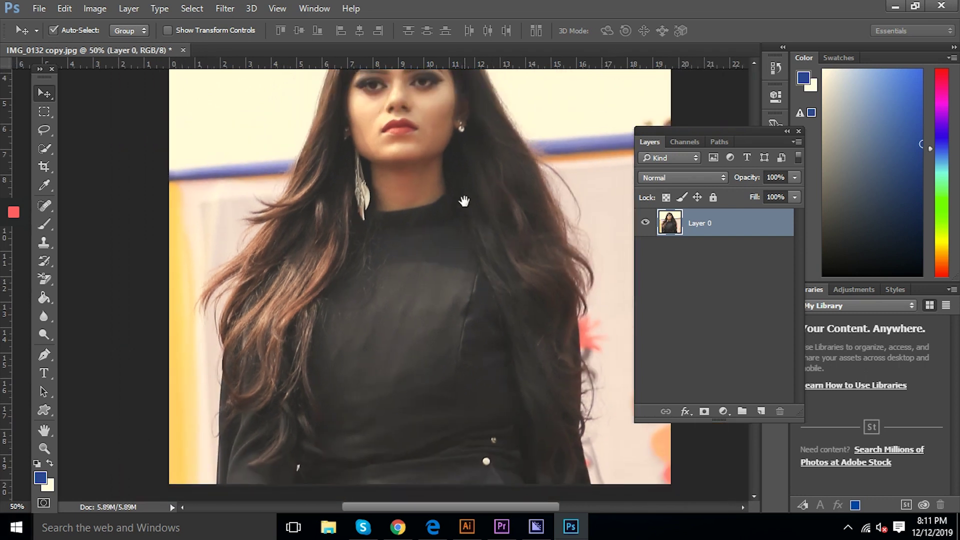
{"action": "scroll", "coordinate": [446, 250], "scroll_direction": "up", "scroll_amount": 3}
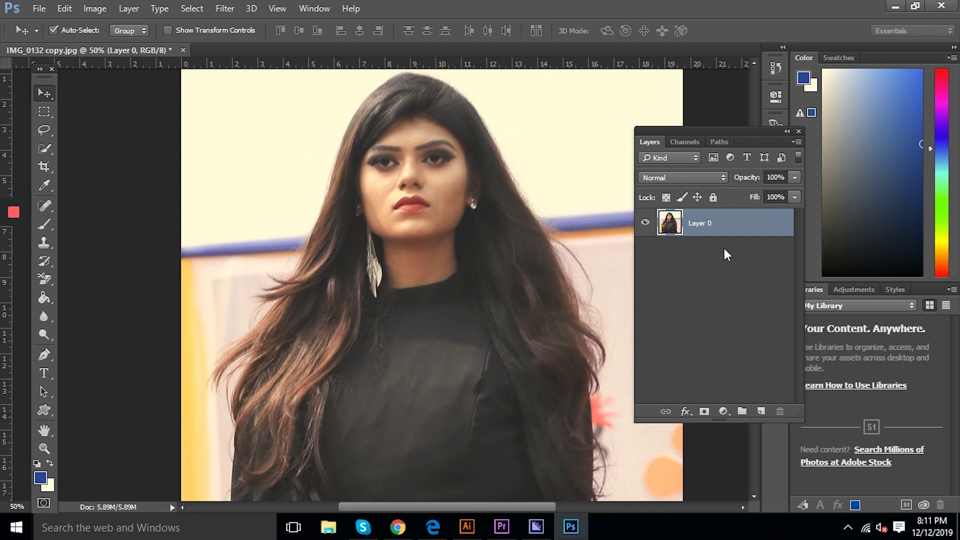
{"action": "left_click_drag", "start_coordinate": [390, 279], "coordinate": [372, 246]}
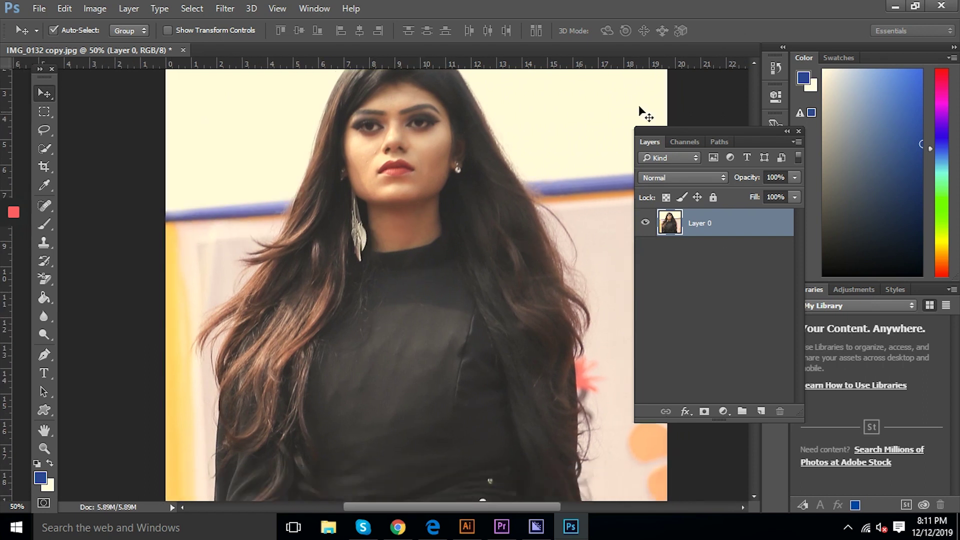
{"action": "key", "text": "ctrl+minus"}
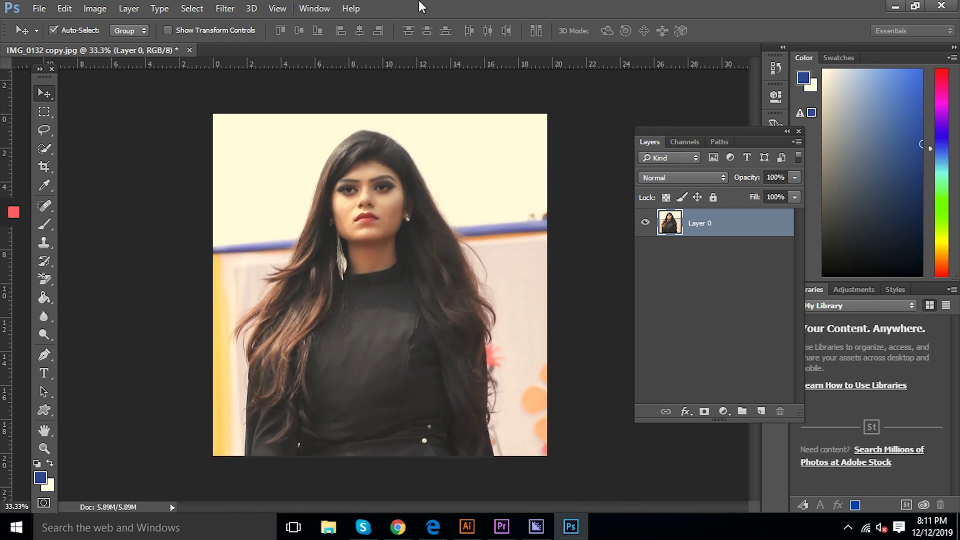
{"action": "scroll", "coordinate": [411, 171], "scroll_direction": "up", "scroll_amount": 1}
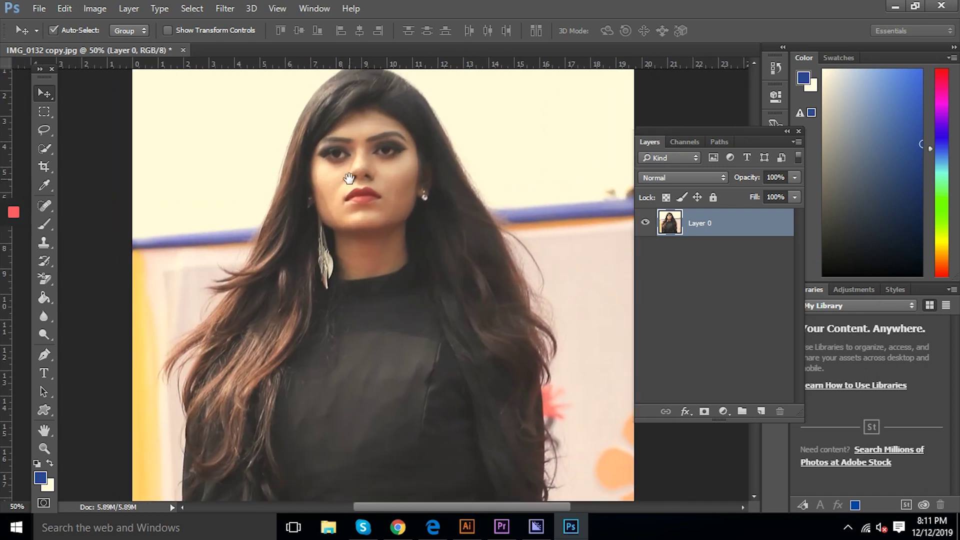
{"action": "scroll", "coordinate": [366, 231], "scroll_direction": "down", "scroll_amount": 1}
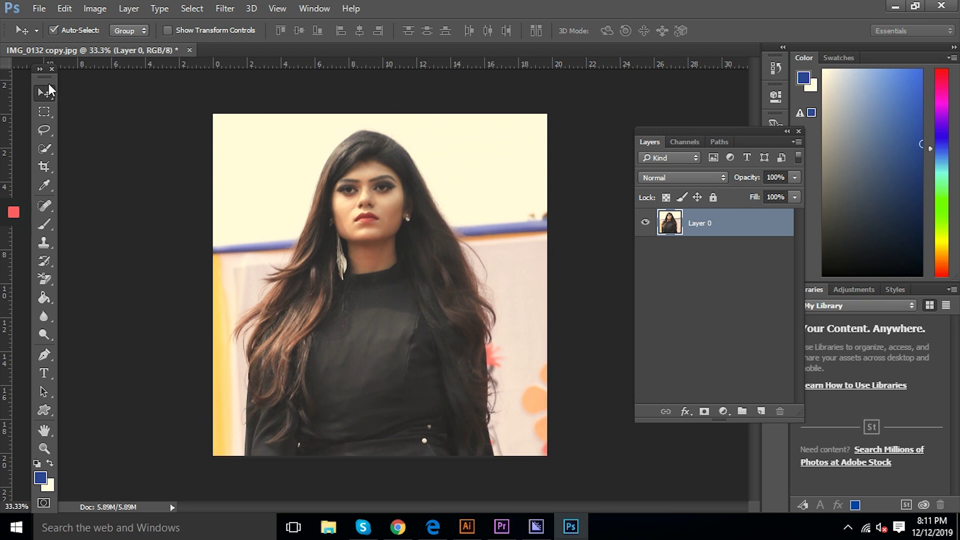
{"action": "left_click", "coordinate": [46, 149]}
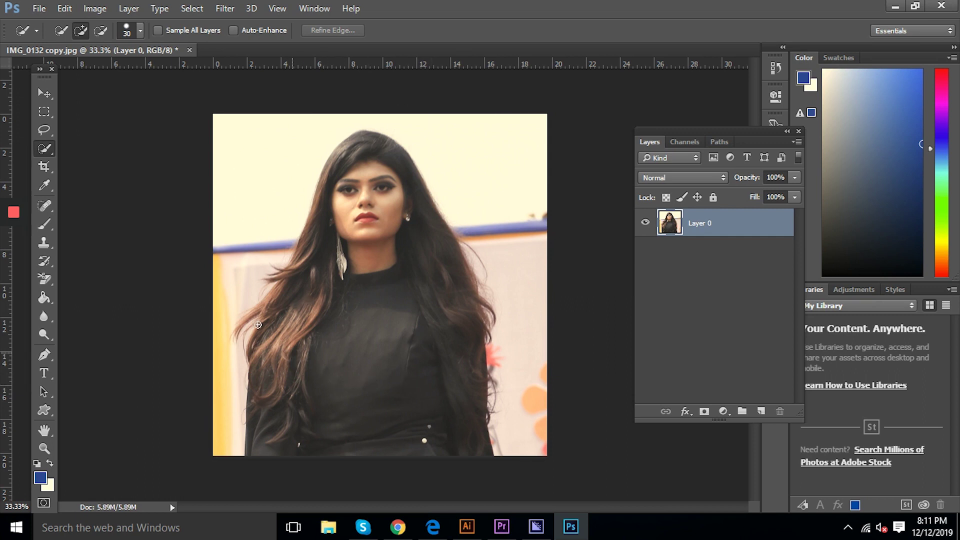
Keep Quick Selection active and paint over the woman's face, hair and body
{"action": "right_click", "coordinate": [46, 149]}
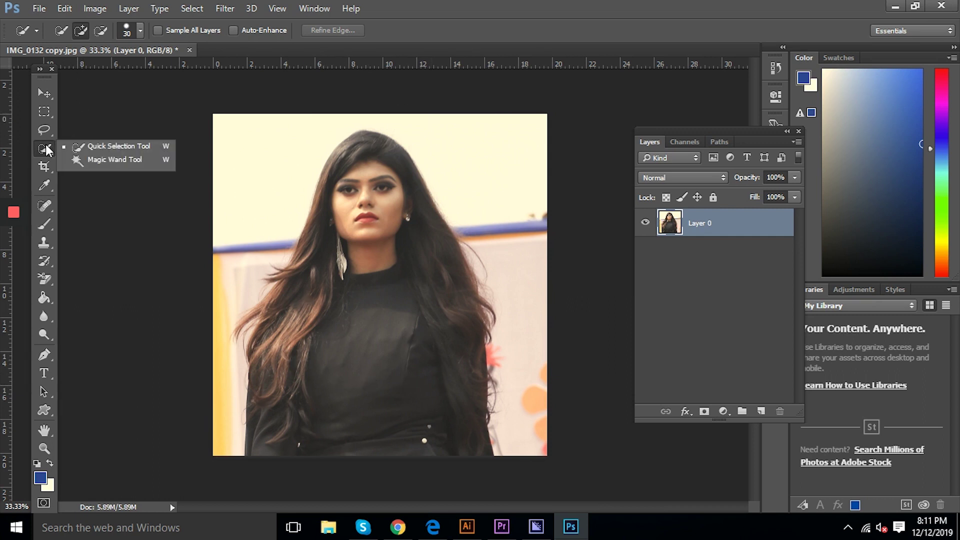
{"action": "left_click", "coordinate": [92, 147]}
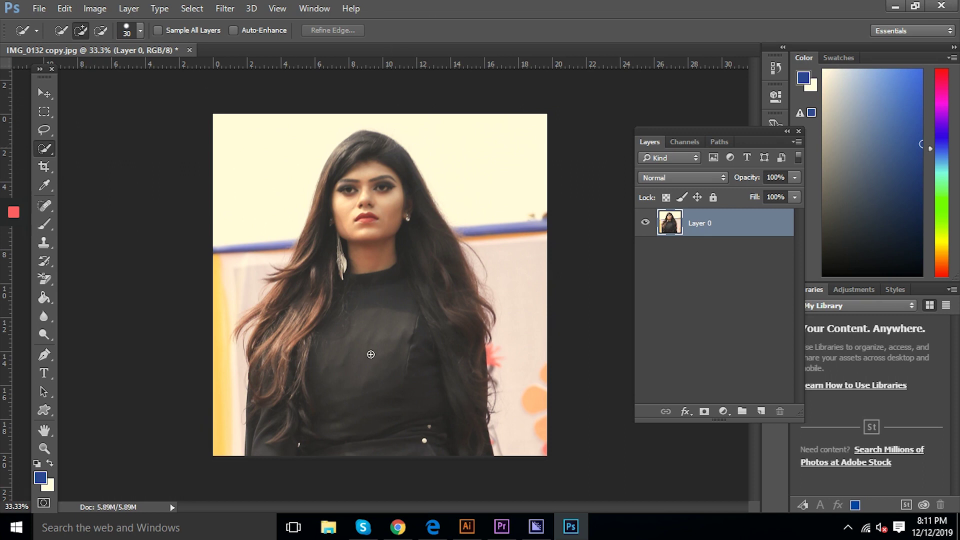
{"action": "left_click", "coordinate": [380, 251]}
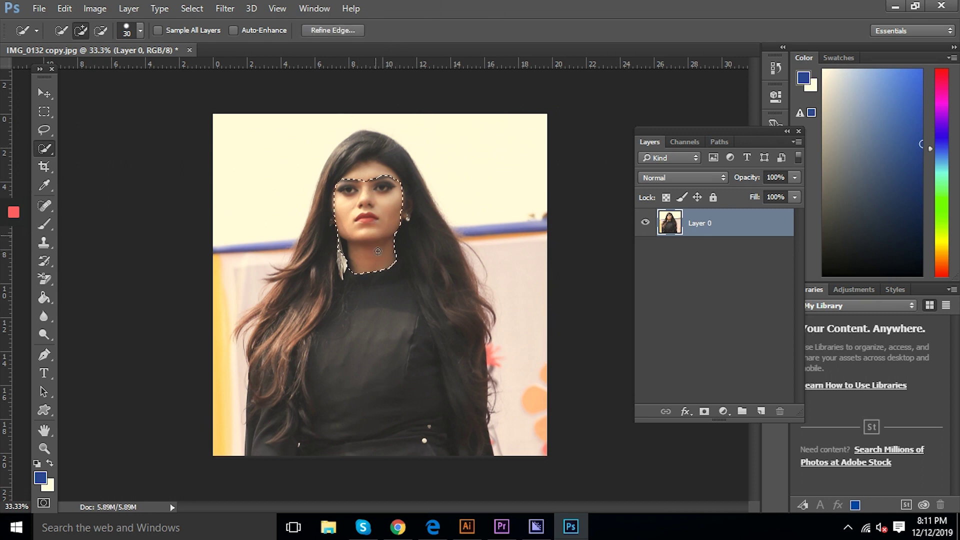
{"action": "left_click_drag", "start_coordinate": [377, 288], "coordinate": [382, 346]}
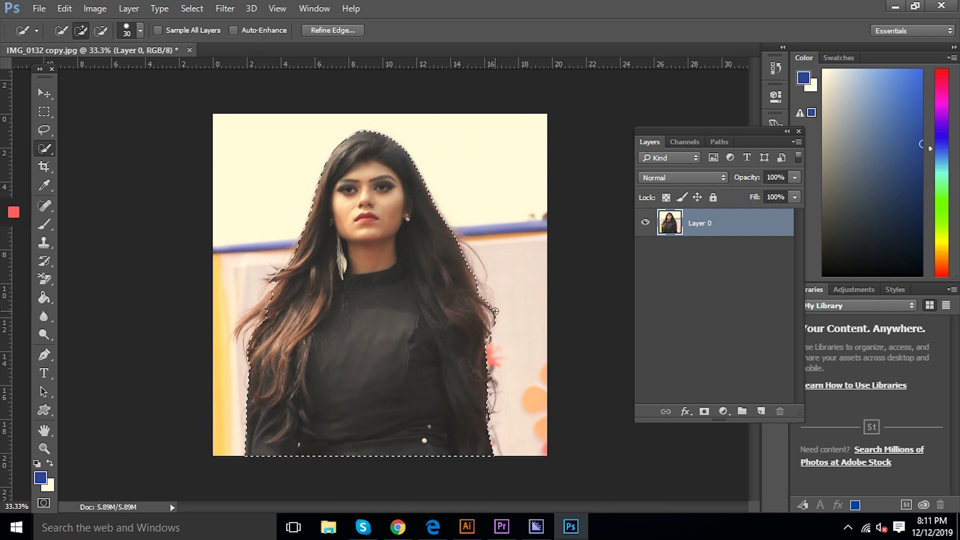
{"action": "scroll", "coordinate": [498, 301], "scroll_direction": "up", "scroll_amount": 1}
{"action": "left_click_drag", "start_coordinate": [445, 345], "coordinate": [460, 291]}
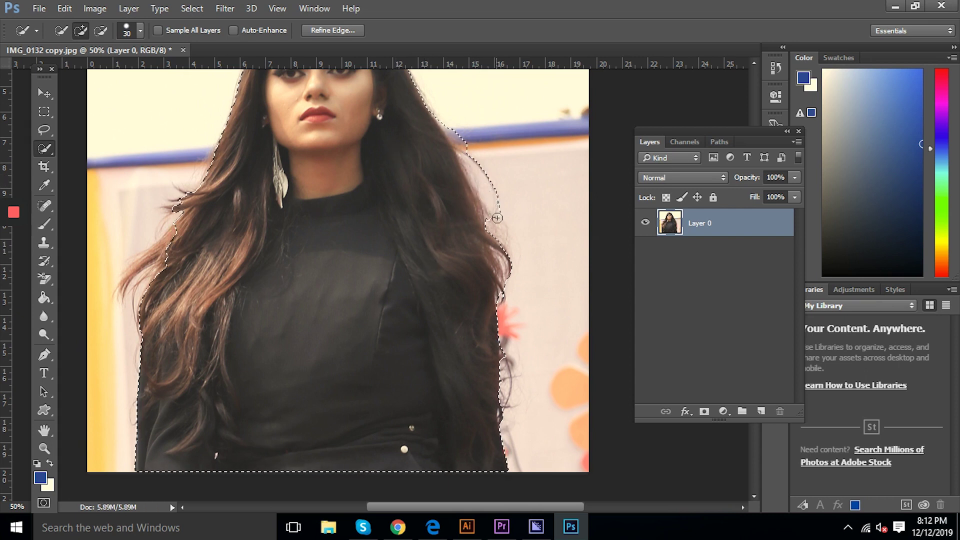
Add the right hair ends, loose right strands and left hair, undoing one background spill
{"action": "left_click", "coordinate": [504, 239]}
{"action": "key", "text": "ctrl+z"}
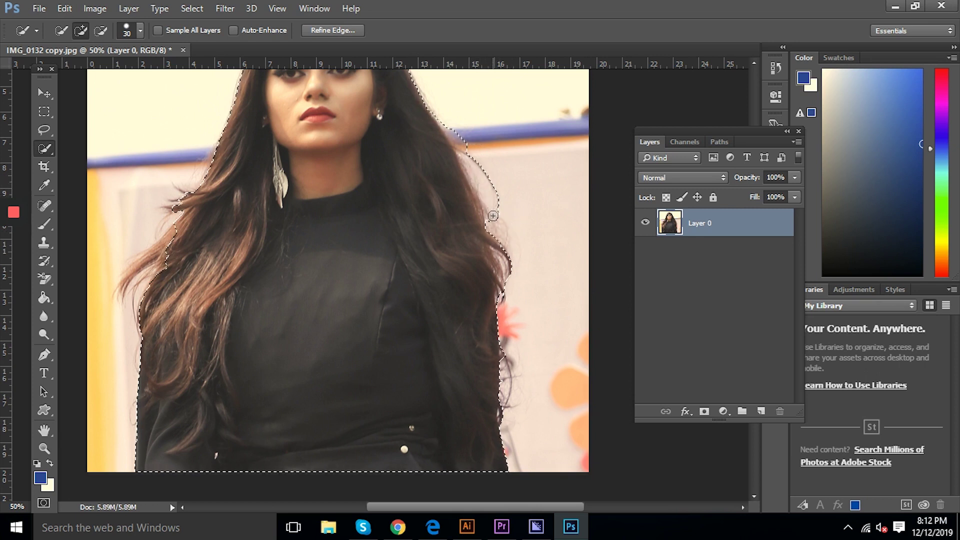
{"action": "left_click_drag", "start_coordinate": [502, 239], "coordinate": [506, 255]}
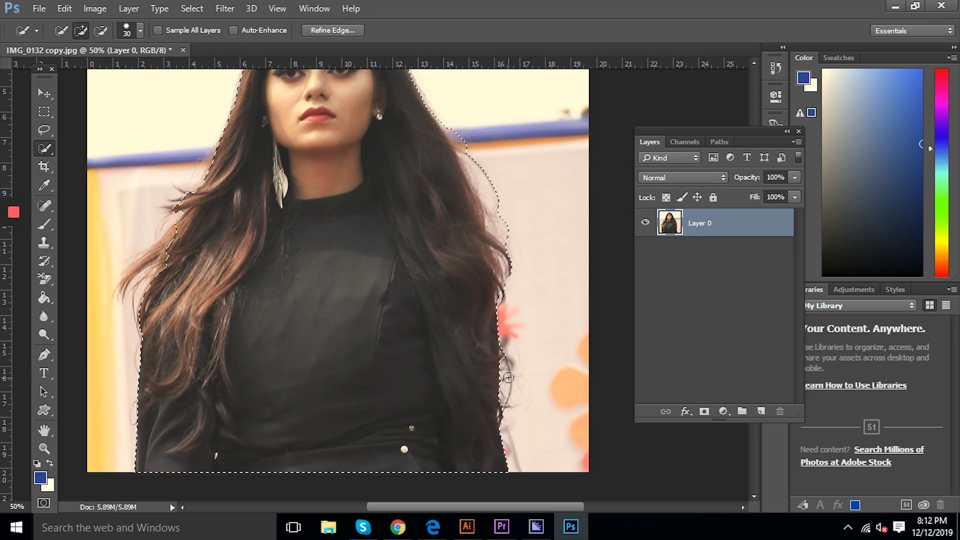
{"action": "left_click_drag", "start_coordinate": [507, 380], "coordinate": [516, 388]}
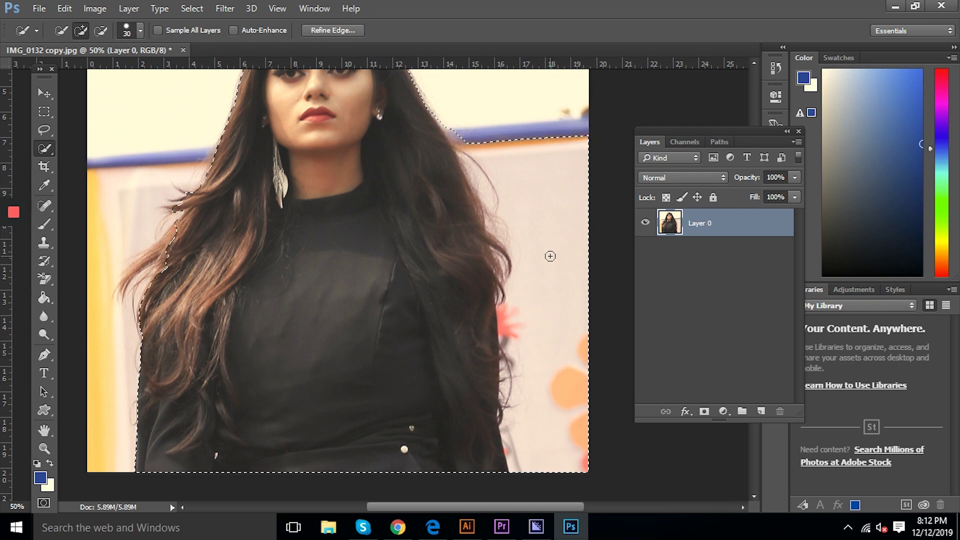
{"action": "left_click", "coordinate": [179, 187]}
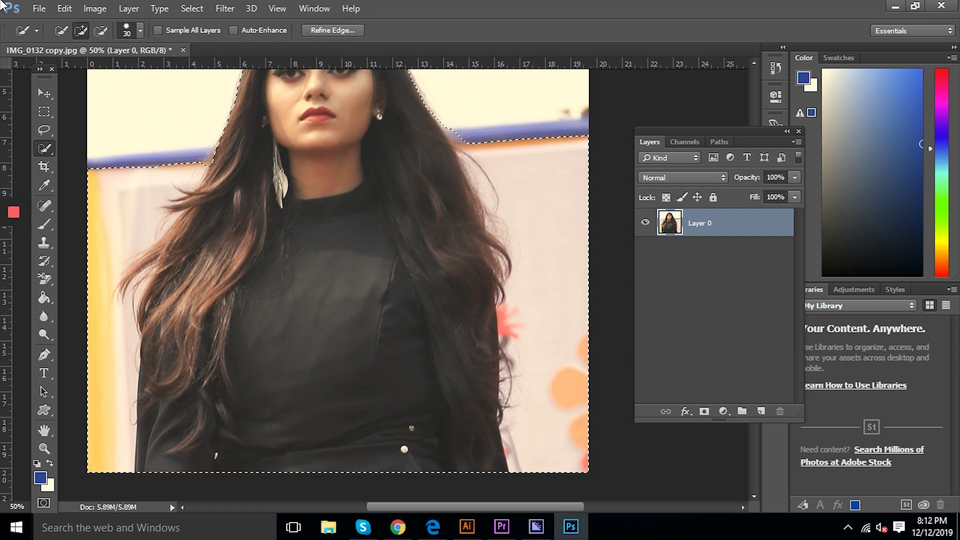
Subtract the left and right background strips and the blue stripe bump from the selection
{"action": "left_click", "coordinate": [100, 30]}
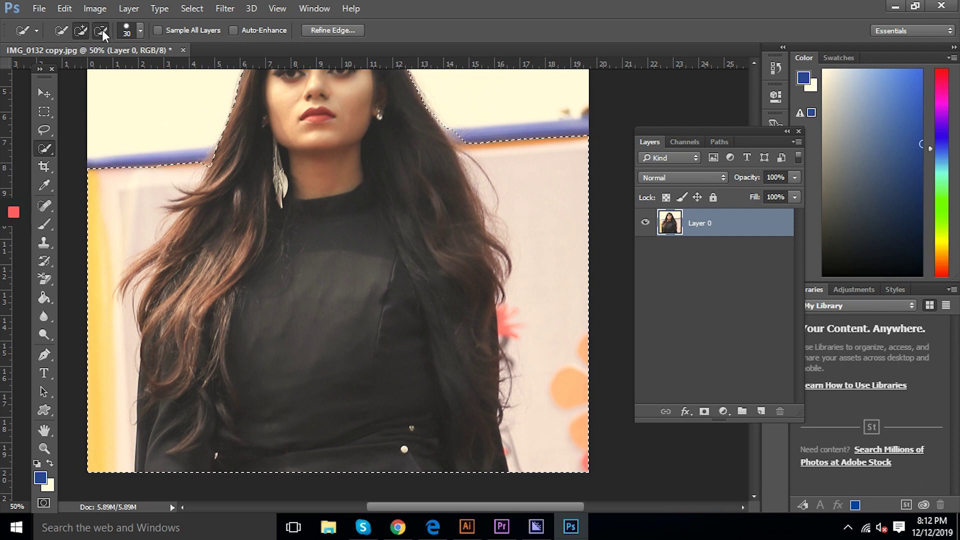
{"action": "left_click_drag", "start_coordinate": [98, 156], "coordinate": [107, 397]}
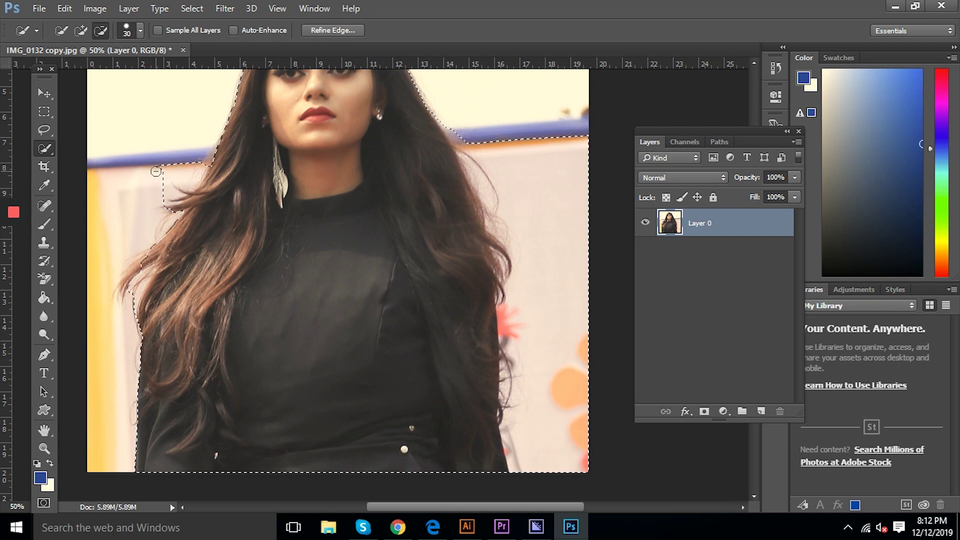
{"action": "left_click_drag", "start_coordinate": [161, 163], "coordinate": [189, 172]}
{"action": "left_click_drag", "start_coordinate": [481, 194], "coordinate": [520, 167]}
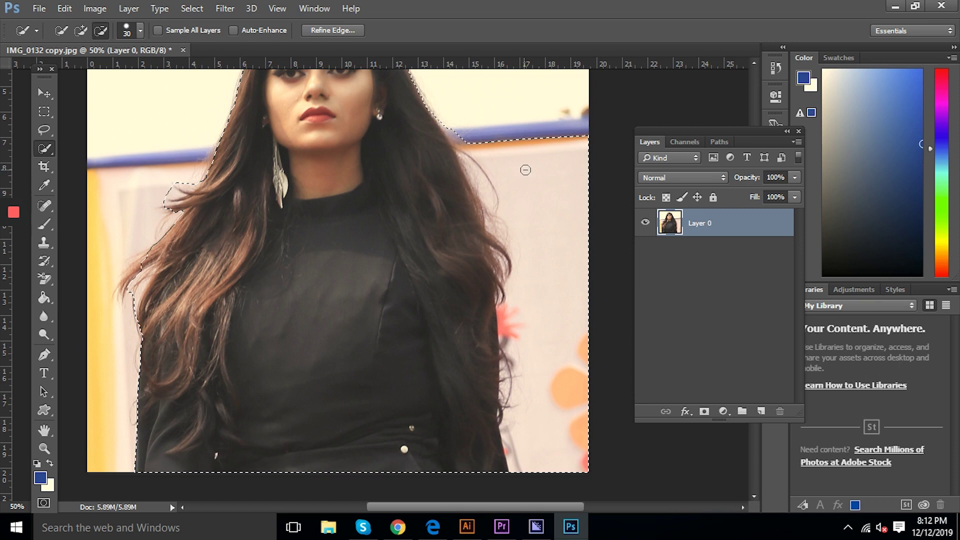
{"action": "left_click_drag", "start_coordinate": [554, 234], "coordinate": [511, 274]}
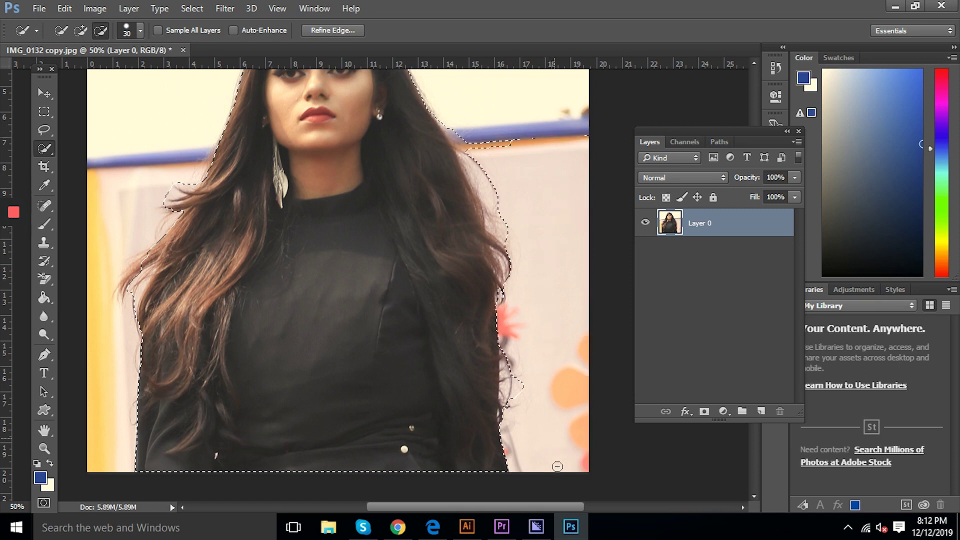
{"action": "left_click_drag", "start_coordinate": [505, 135], "coordinate": [492, 150]}
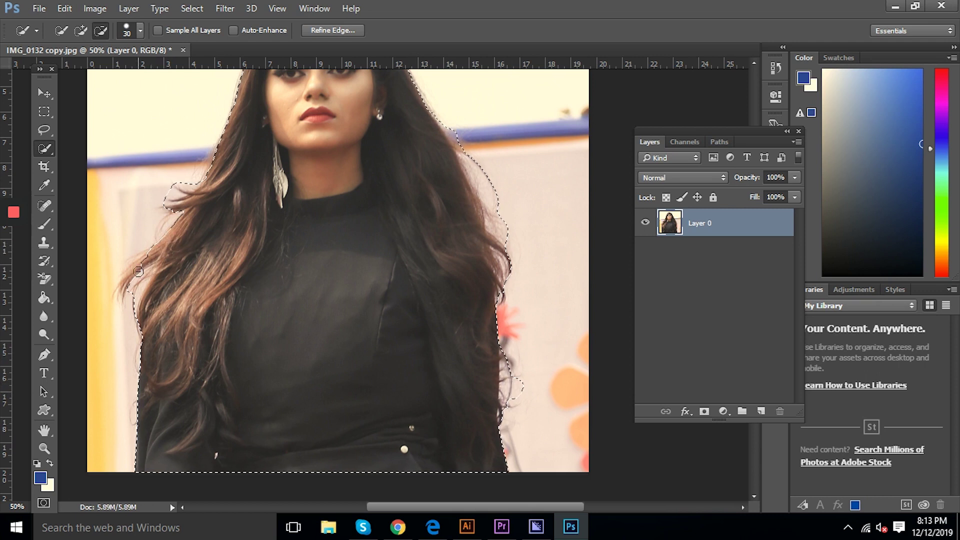
Add the left hair edge back into the selection and zoom out
{"action": "left_click", "coordinate": [80, 30]}
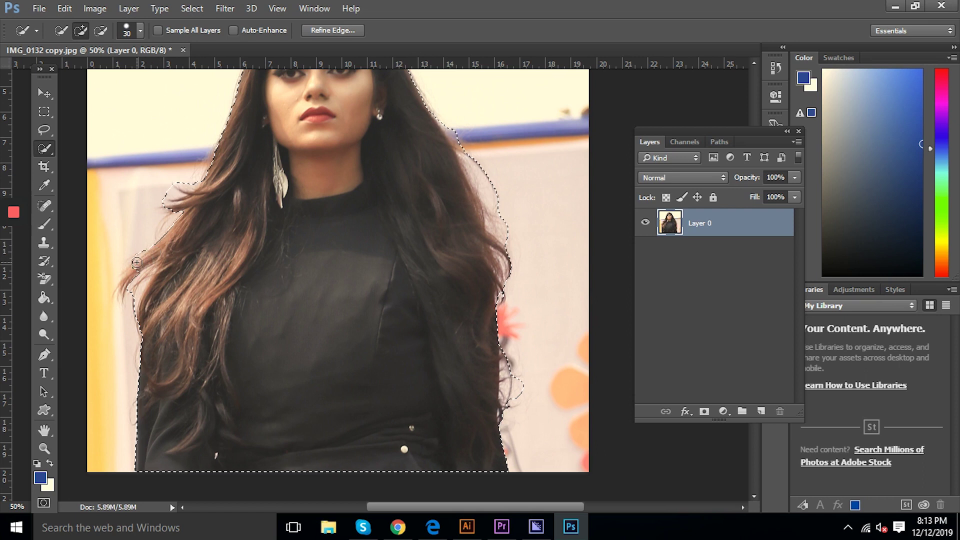
{"action": "left_click_drag", "start_coordinate": [134, 265], "coordinate": [126, 295]}
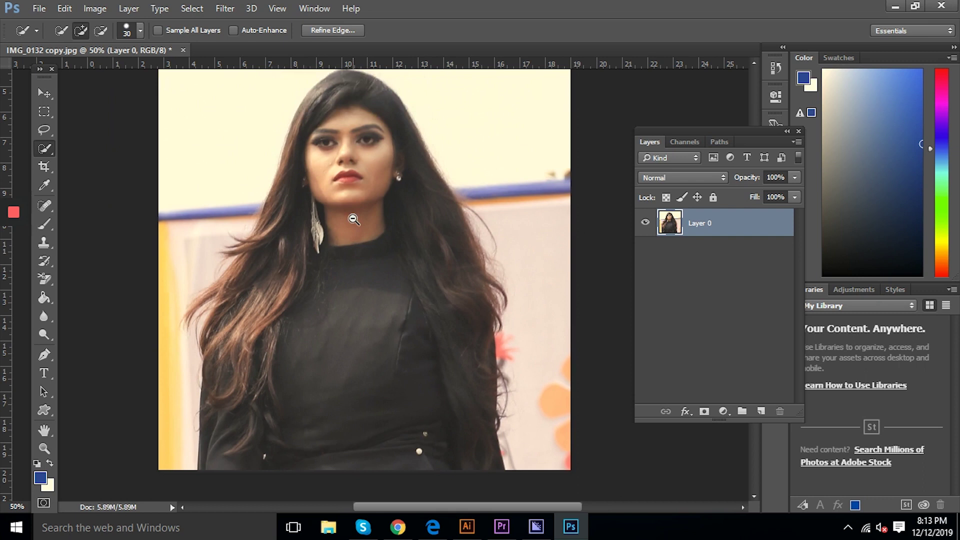
{"action": "left_click", "coordinate": [354, 219], "text": "alt"}
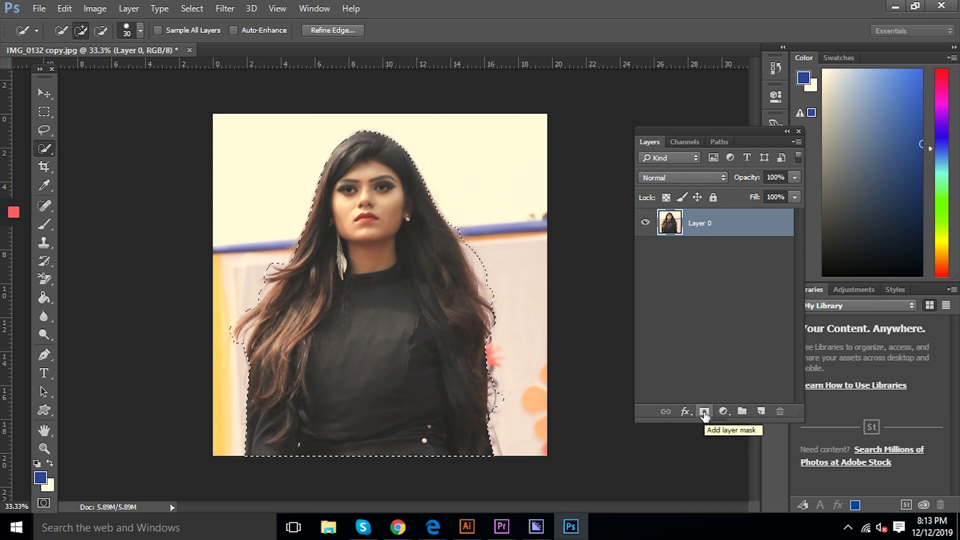
Add a layer mask to Layer 0 from the selection, then reselect the mask thumbnail
{"action": "left_click", "coordinate": [705, 412]}
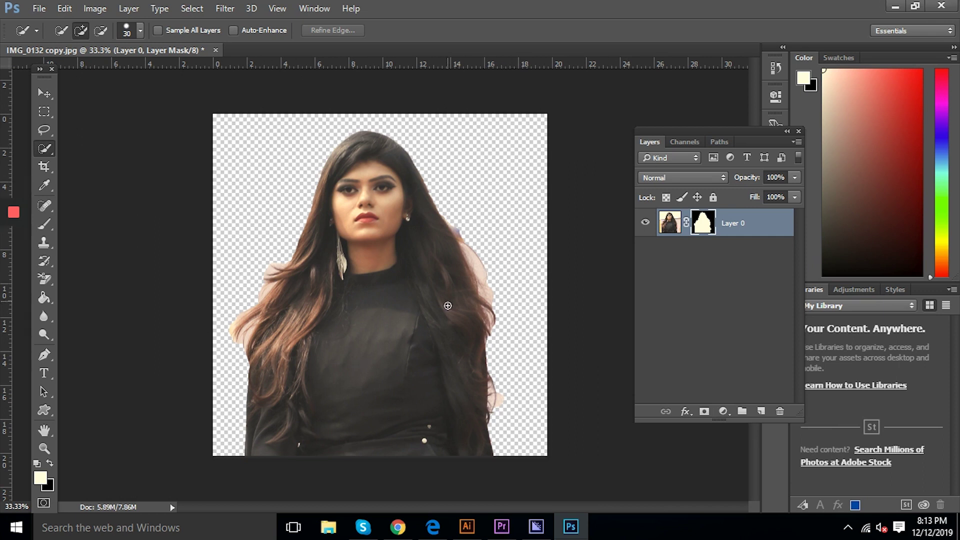
{"action": "left_click", "coordinate": [678, 225]}
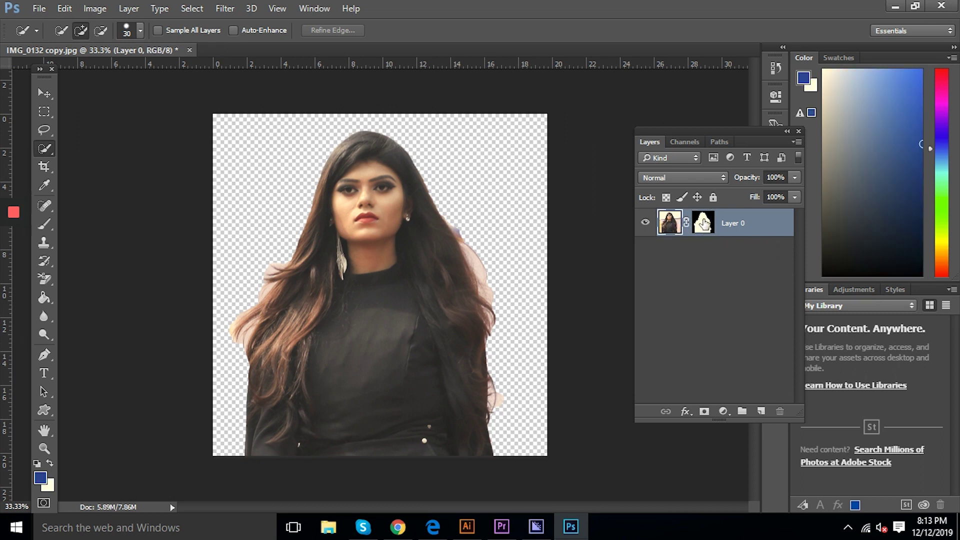
{"action": "left_click", "coordinate": [708, 225]}
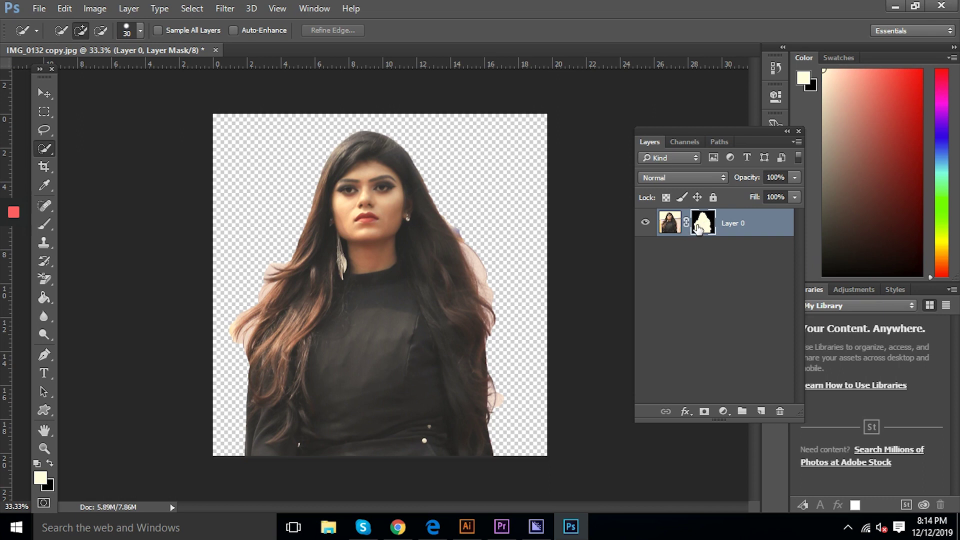
Open Refine Mask on the layer mask and enable Smart Radius at 33.5 px
{"action": "right_click", "coordinate": [703, 226]}
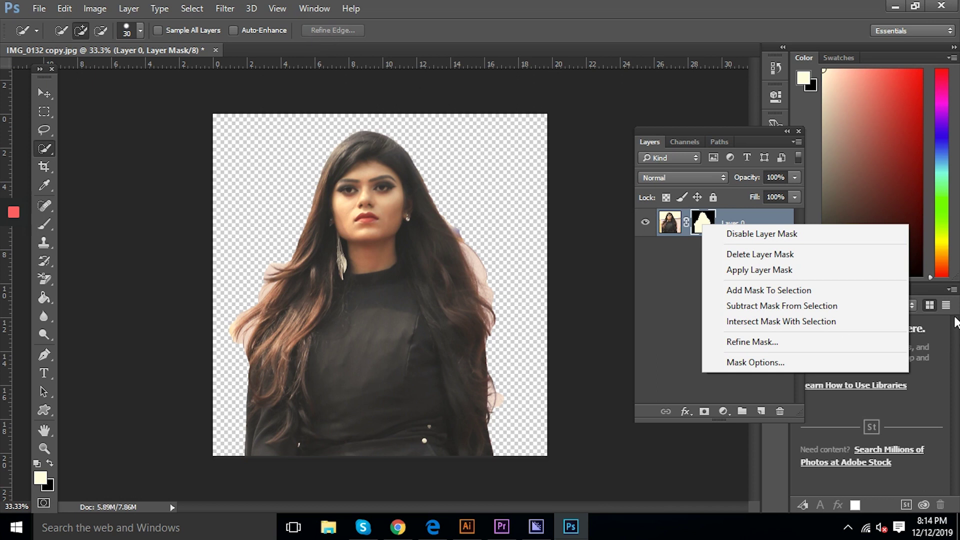
{"action": "left_click", "coordinate": [753, 341]}
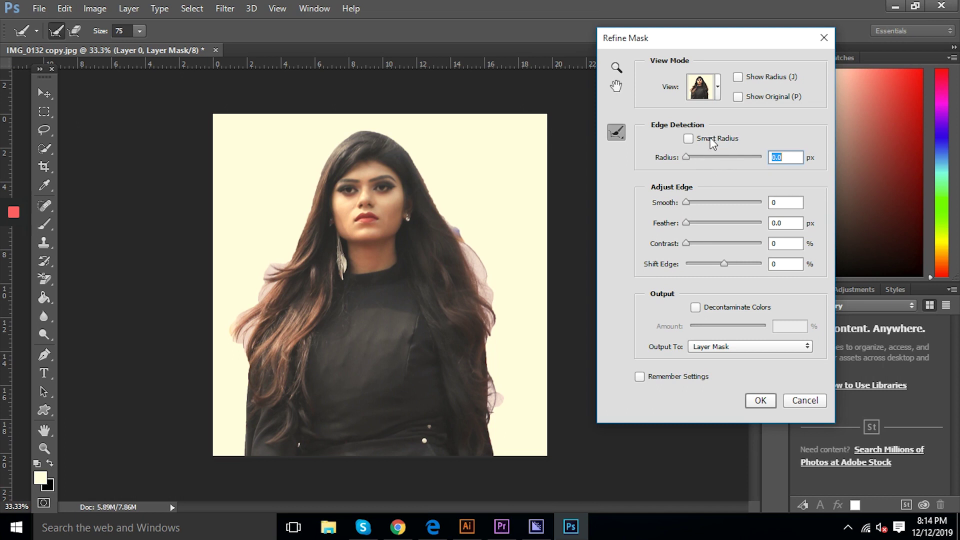
{"action": "left_click", "coordinate": [692, 140]}
{"action": "mouse_move", "coordinate": [716, 154]}
{"action": "left_mouse_down"}
{"action": "mouse_move", "coordinate": [729, 154]}
{"action": "mouse_move", "coordinate": [703, 156]}
{"action": "left_mouse_up"}
{"action": "left_click_drag", "start_coordinate": [720, 162], "coordinate": [719, 161]}
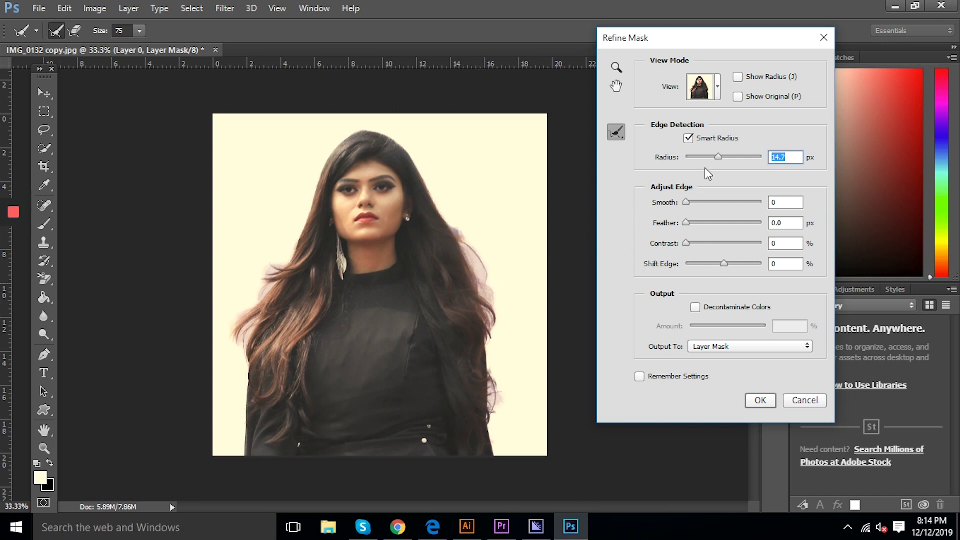
{"action": "left_click_drag", "start_coordinate": [719, 159], "coordinate": [726, 161]}
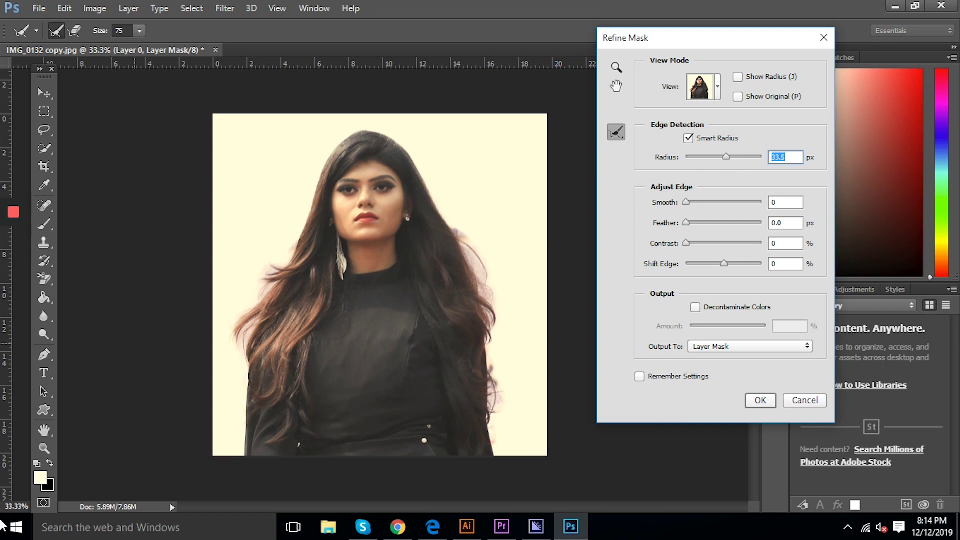
Set Smooth to 16 and turn on Decontaminate Colors at 87%
{"action": "left_click_drag", "start_coordinate": [689, 205], "coordinate": [697, 205]}
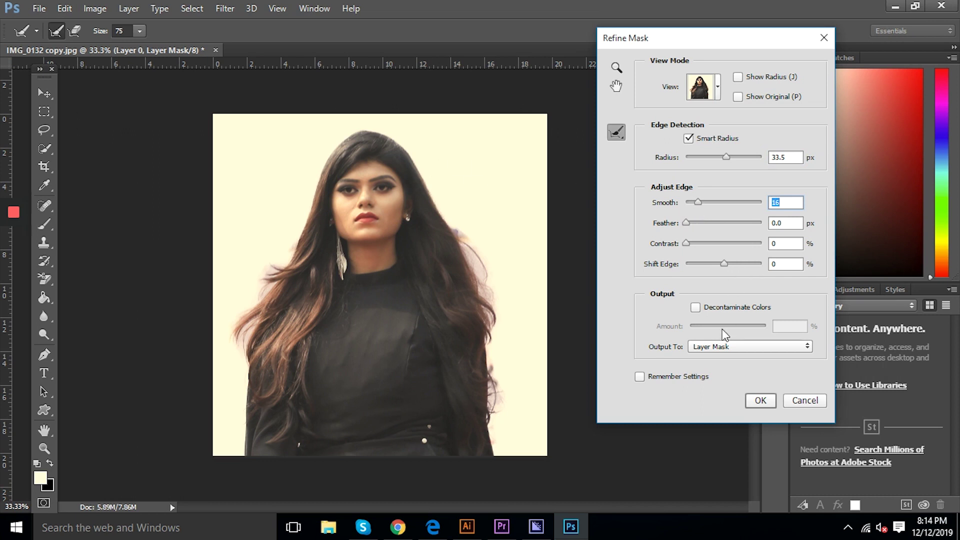
{"action": "left_click", "coordinate": [696, 308]}
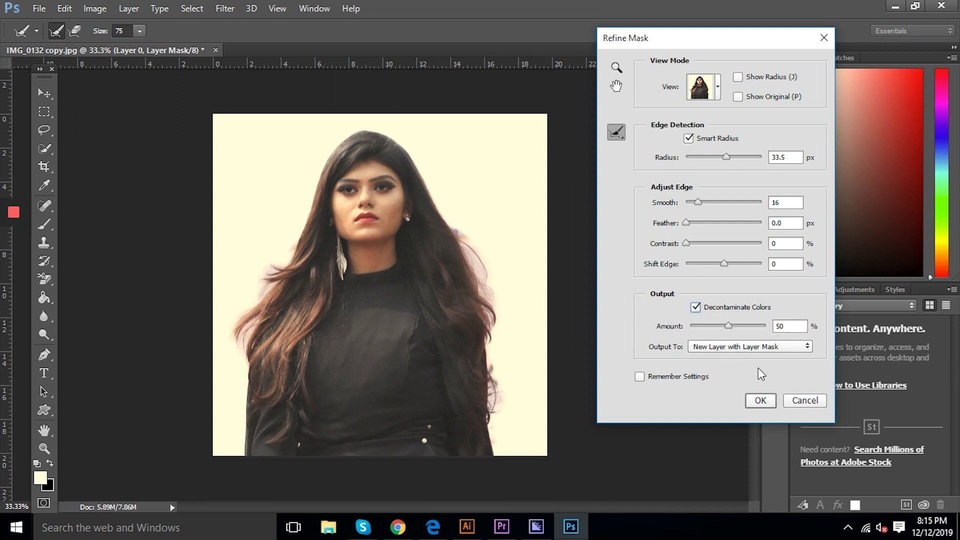
{"action": "left_click_drag", "start_coordinate": [729, 325], "coordinate": [757, 332]}
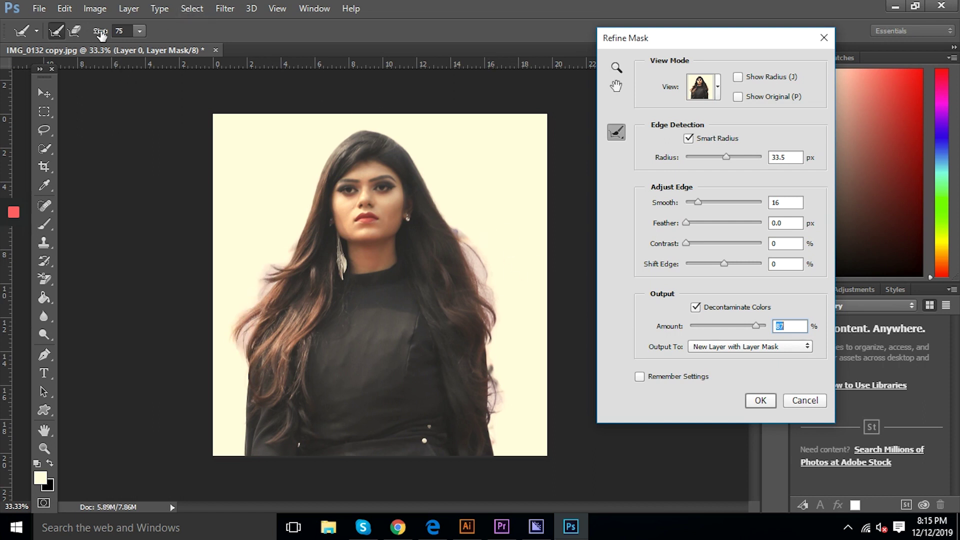
Size the Refine Radius brush and paint along the right hair edge
{"action": "left_click", "coordinate": [139, 31]}
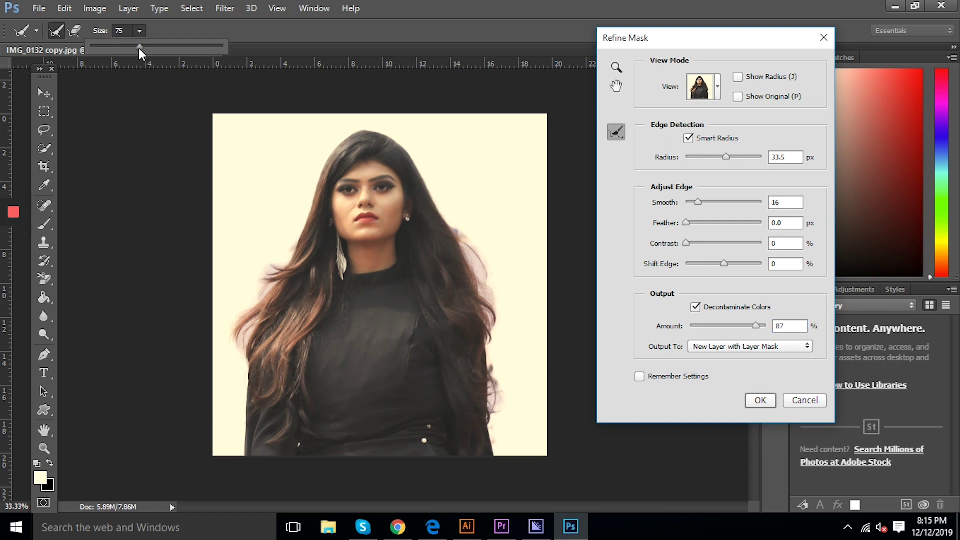
{"action": "left_click_drag", "start_coordinate": [145, 48], "coordinate": [155, 48]}
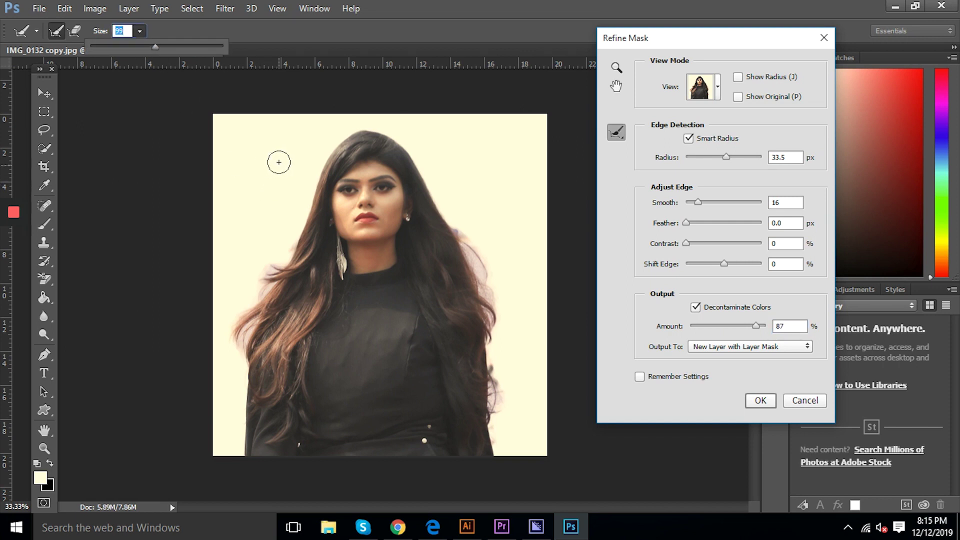
{"action": "left_click", "coordinate": [142, 47]}
{"action": "left_click_drag", "start_coordinate": [468, 233], "coordinate": [487, 402]}
{"action": "mouse_move", "coordinate": [445, 220]}
{"action": "left_mouse_down"}
{"action": "mouse_move", "coordinate": [484, 293]}
{"action": "mouse_move", "coordinate": [489, 425]}
{"action": "left_mouse_up"}
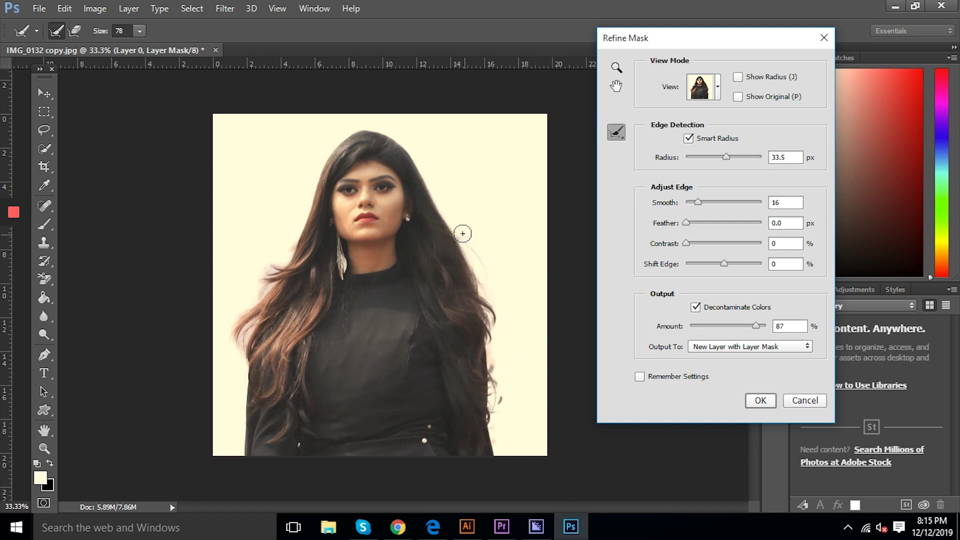
{"action": "left_click_drag", "start_coordinate": [498, 370], "coordinate": [495, 450]}
Paint the refine brush along the left hair, top of the head and shoulder
{"action": "mouse_move", "coordinate": [285, 253]}
{"action": "left_mouse_down"}
{"action": "mouse_move", "coordinate": [257, 289]}
{"action": "mouse_move", "coordinate": [248, 371]}
{"action": "left_mouse_up"}
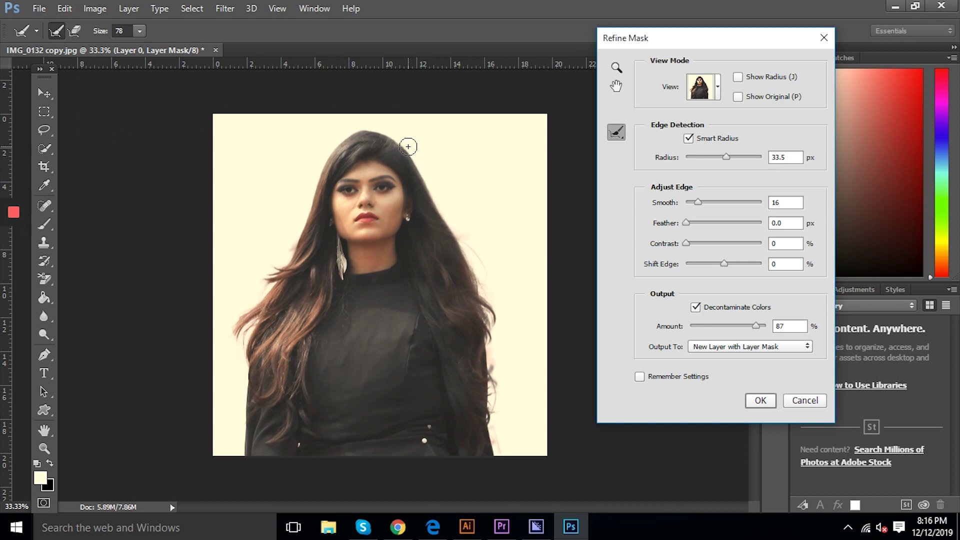
{"action": "left_click_drag", "start_coordinate": [425, 177], "coordinate": [435, 197]}
{"action": "left_click_drag", "start_coordinate": [247, 372], "coordinate": [249, 448]}
Set Smooth 32, Feather 0 and Contrast 0, then output a new layer with layer mask
{"action": "left_click", "coordinate": [710, 203]}
{"action": "left_click", "coordinate": [698, 222]}
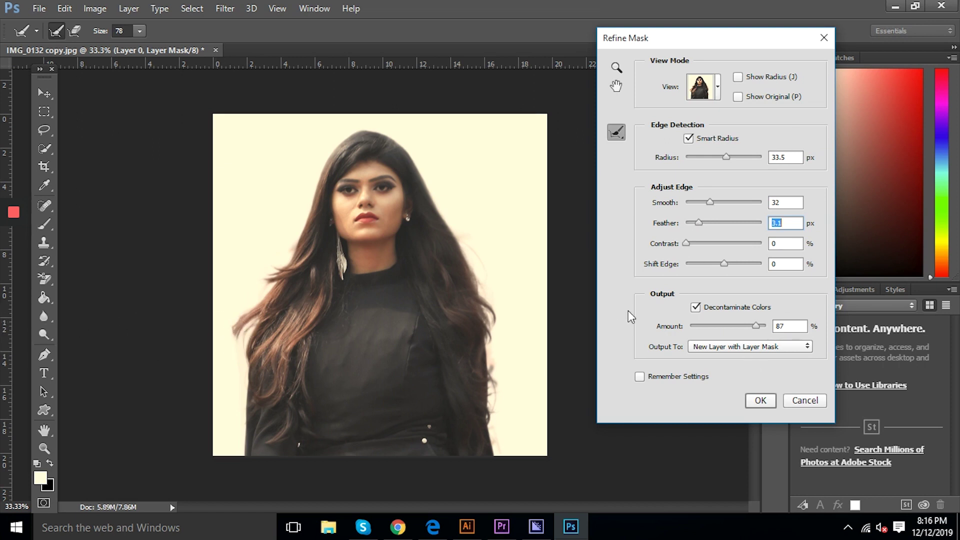
{"action": "left_click_drag", "start_coordinate": [688, 228], "coordinate": [673, 231]}
{"action": "left_click_drag", "start_coordinate": [689, 242], "coordinate": [714, 245]}
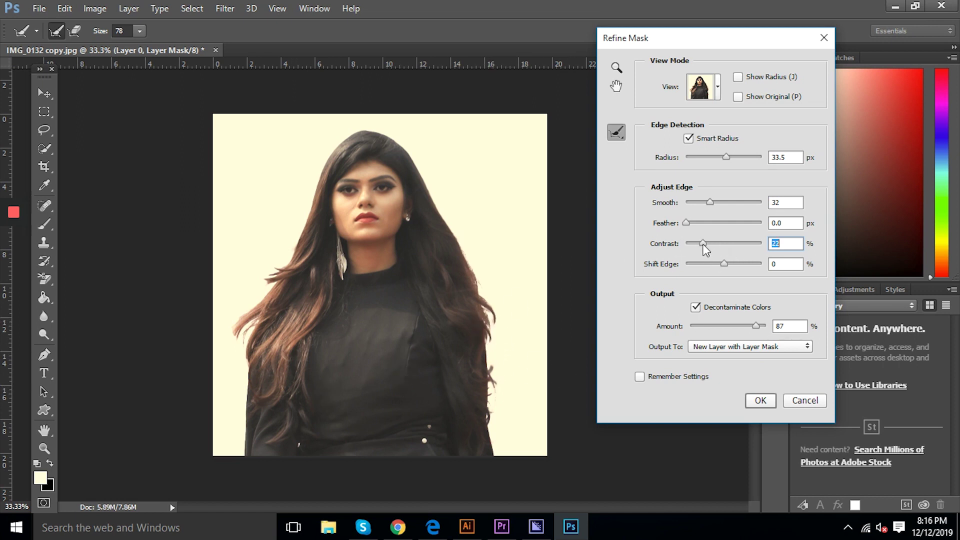
{"action": "left_click_drag", "start_coordinate": [702, 245], "coordinate": [674, 247]}
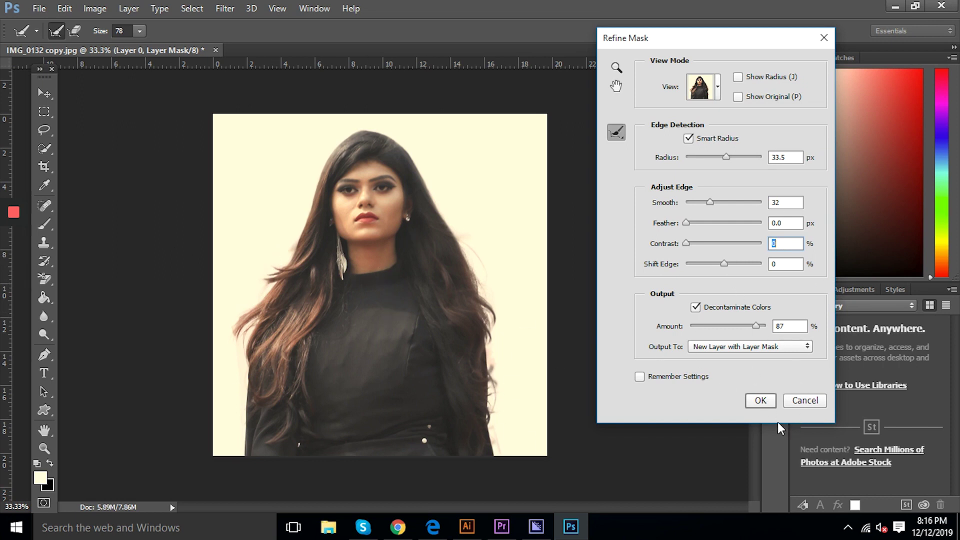
{"action": "left_click", "coordinate": [761, 400]}
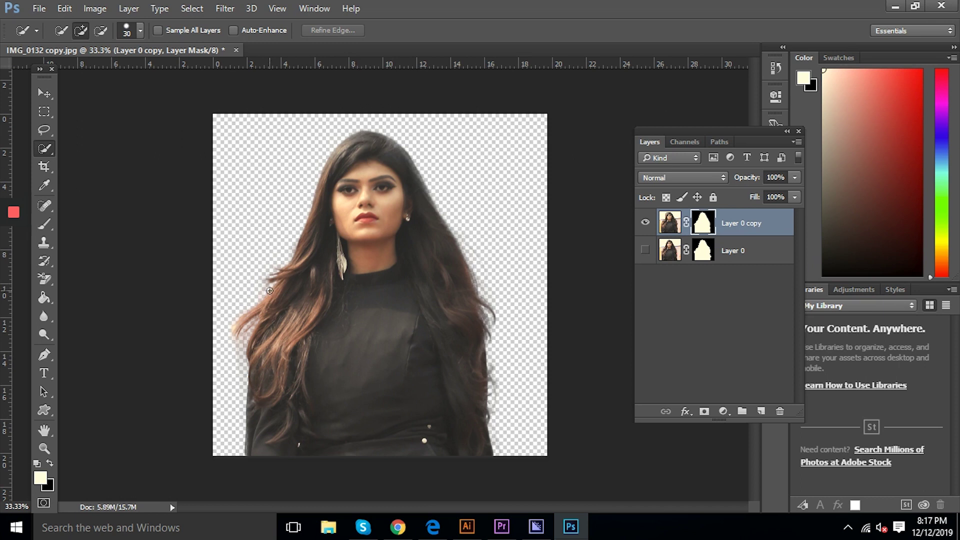
Add a new layer below Layer 0 copy and fill it with a blue foreground colour
{"action": "left_click", "coordinate": [761, 410]}
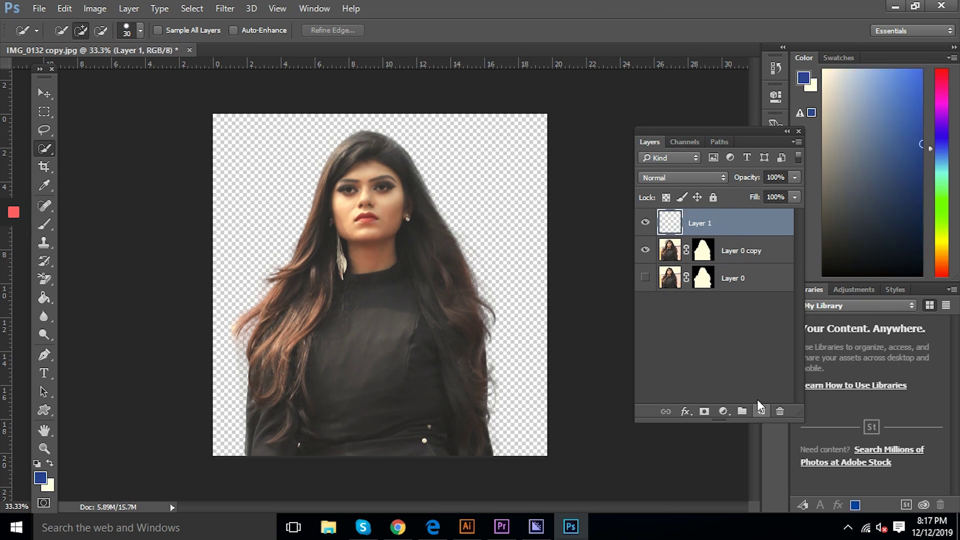
{"action": "left_click_drag", "start_coordinate": [727, 226], "coordinate": [728, 253]}
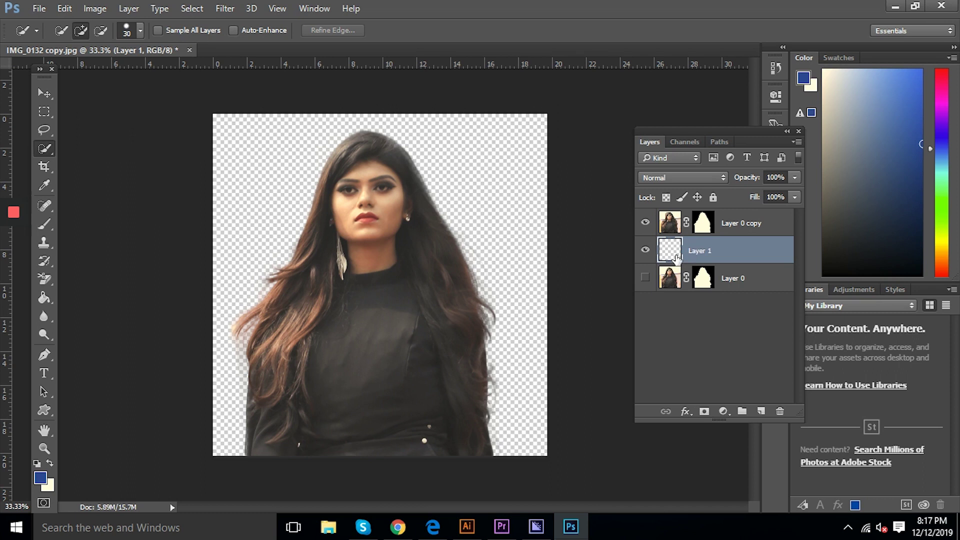
{"action": "left_click", "coordinate": [40, 480]}
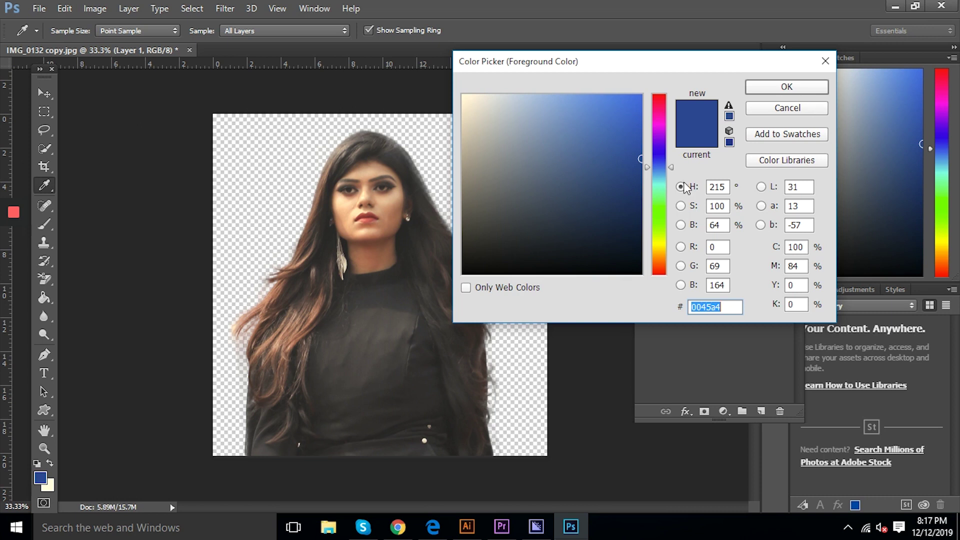
{"action": "left_click", "coordinate": [618, 154]}
{"action": "left_click", "coordinate": [770, 90]}
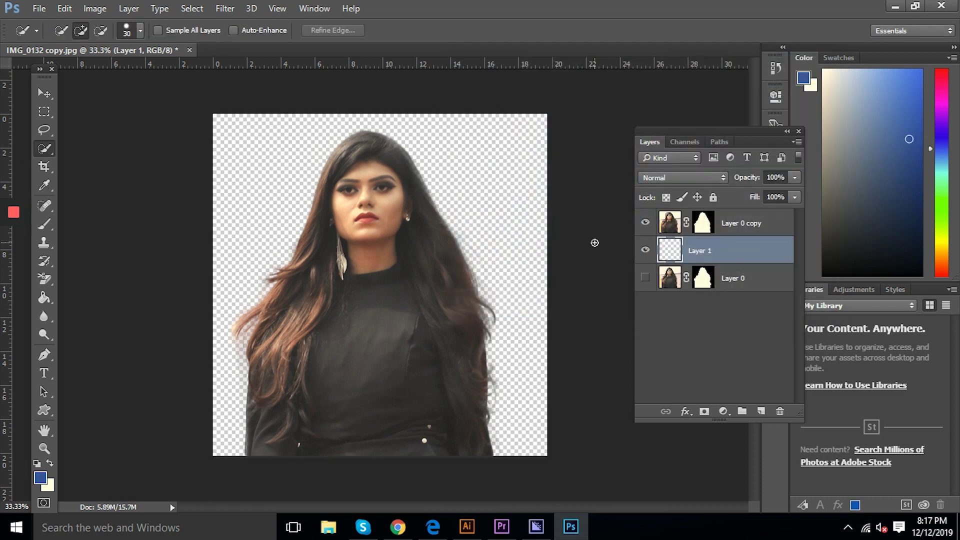
{"action": "key", "text": "alt+BackSpace"}
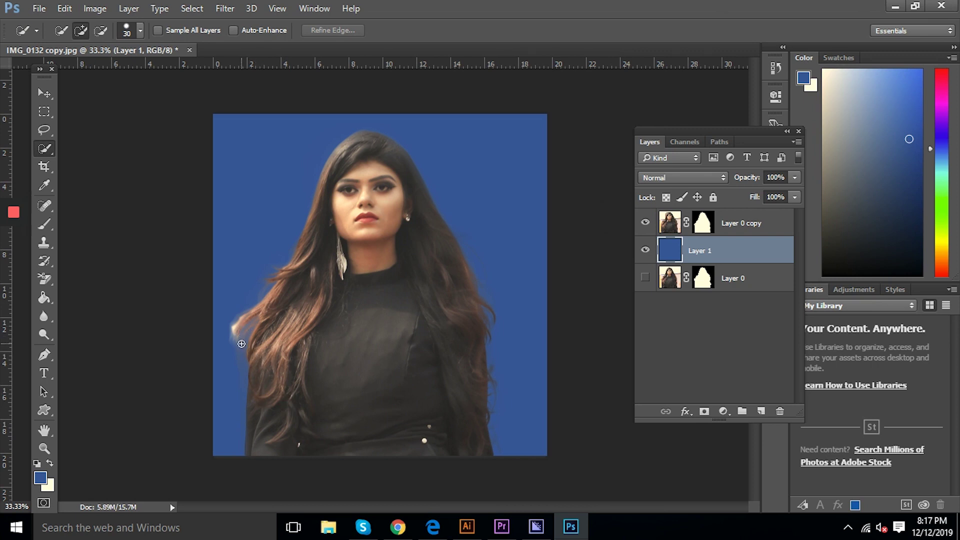
{"action": "left_click", "coordinate": [707, 228]}
{"action": "key", "text": "ctrl+plus"}
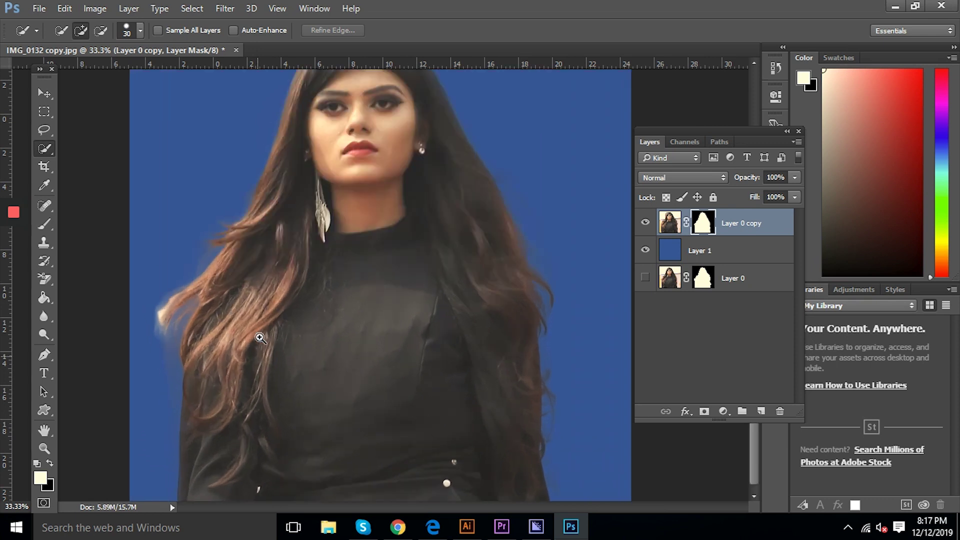
{"action": "left_click_drag", "start_coordinate": [260, 338], "coordinate": [255, 321]}
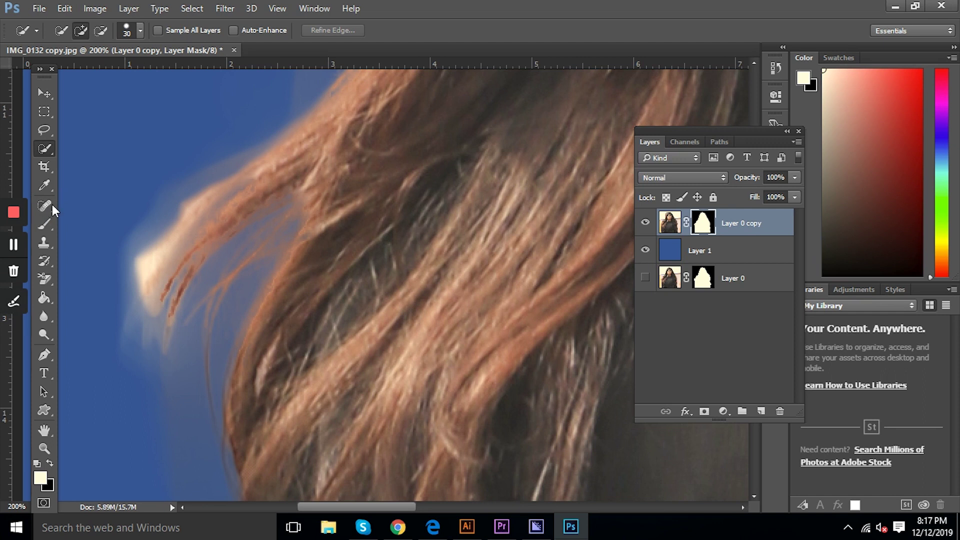
{"action": "left_click_drag", "start_coordinate": [278, 230], "coordinate": [267, 227]}
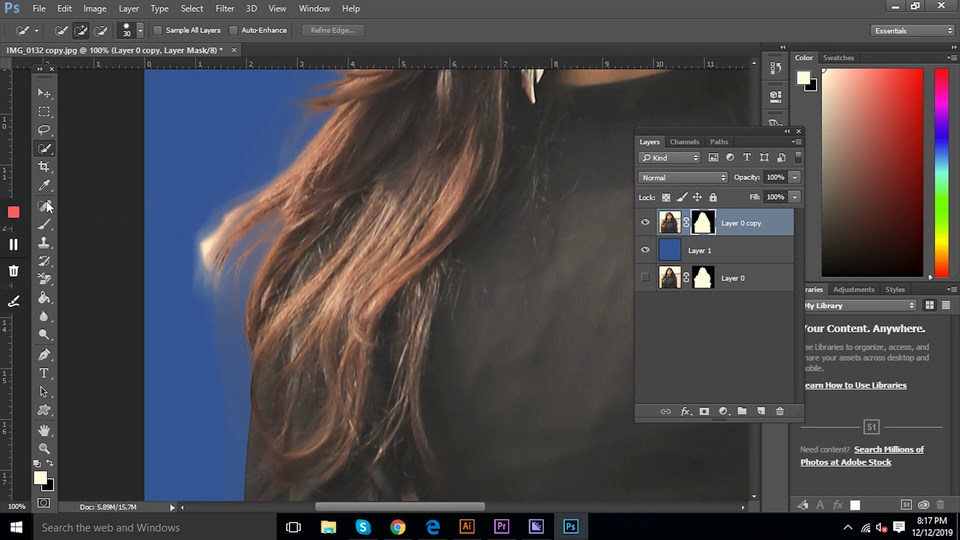
{"action": "scroll", "coordinate": [252, 191], "scroll_direction": "down", "scroll_amount": 1}
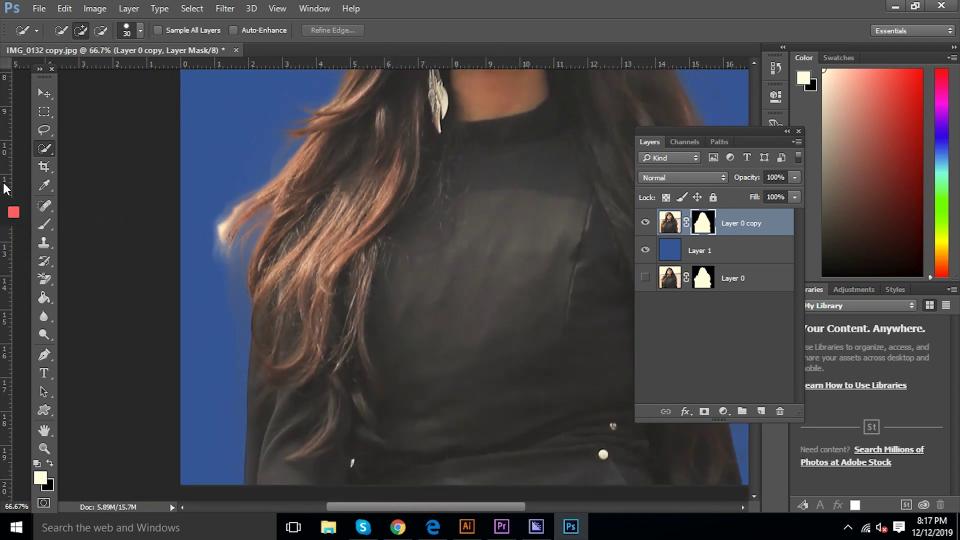
{"action": "left_click", "coordinate": [42, 92]}
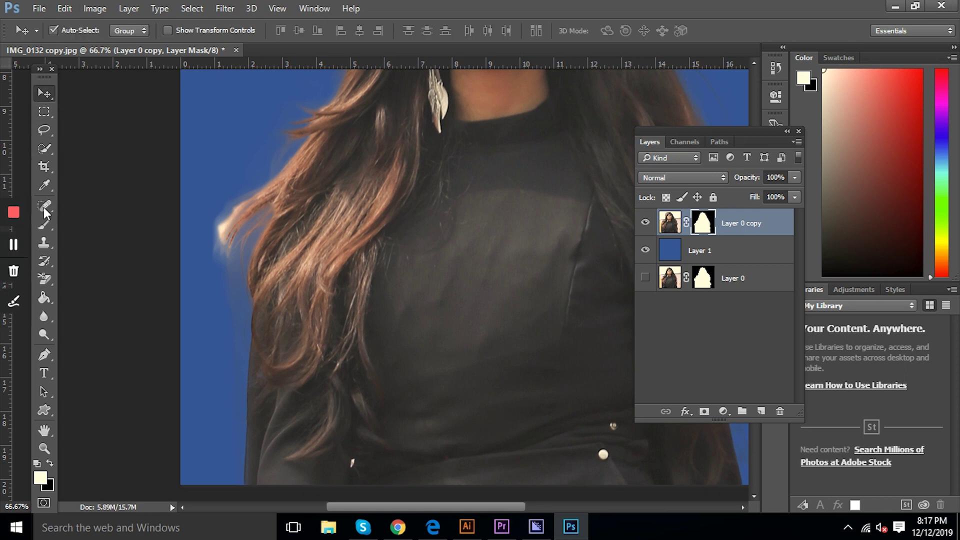
{"action": "scroll", "coordinate": [335, 242], "scroll_direction": "down", "scroll_amount": 1}
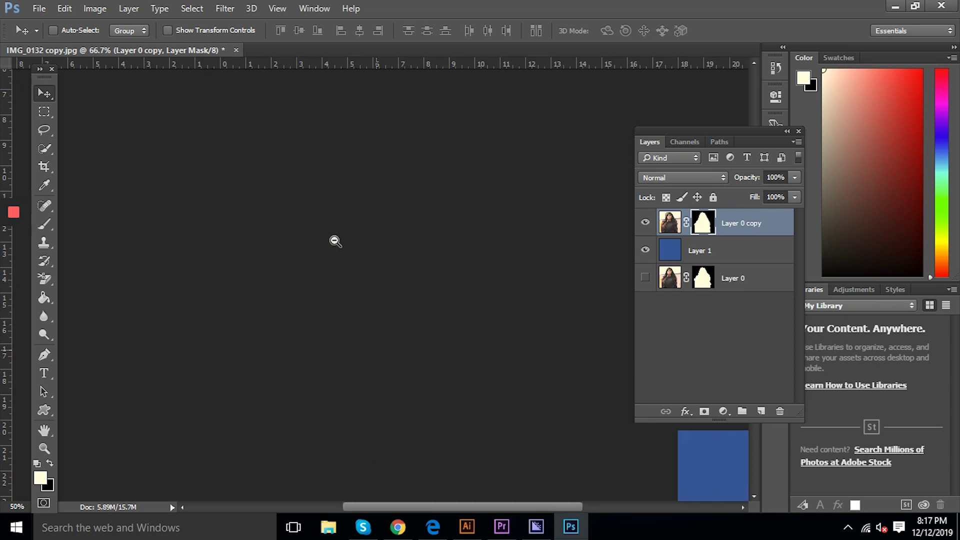
{"action": "left_click", "coordinate": [477, 241]}
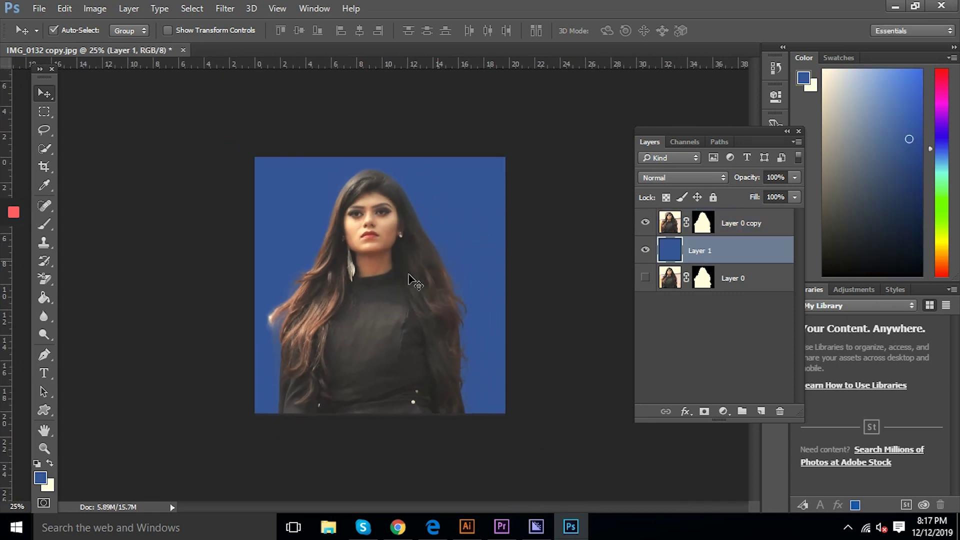
{"action": "left_click", "coordinate": [645, 250]}
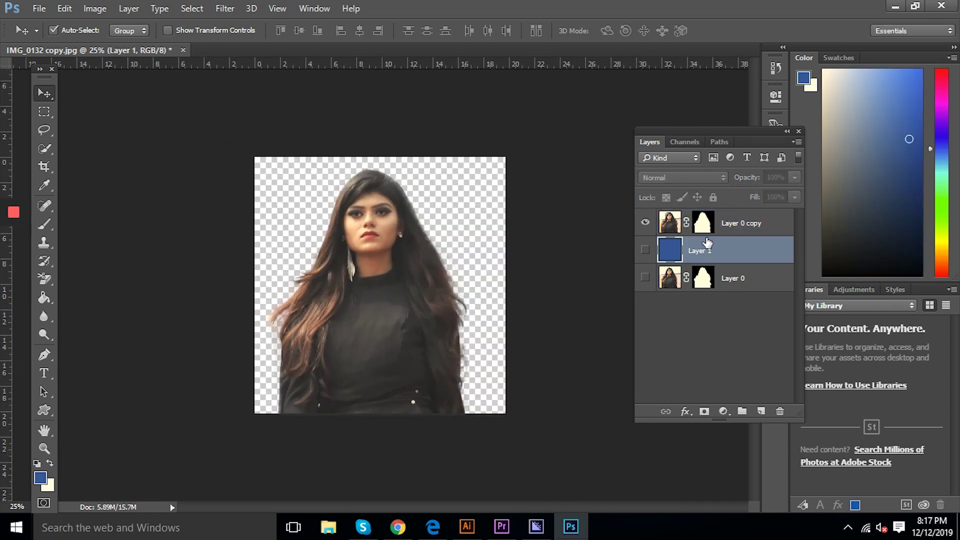
{"action": "left_click", "coordinate": [645, 250]}
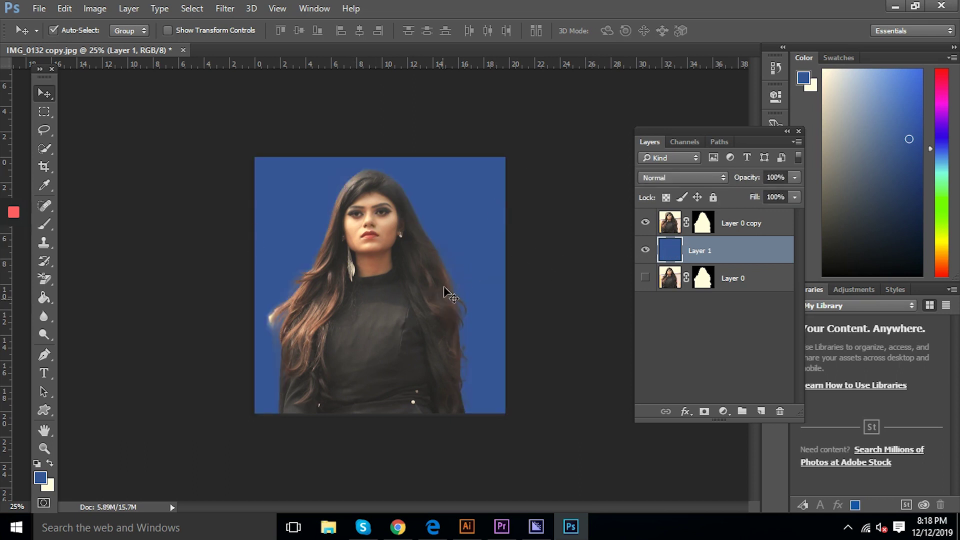
{"action": "key", "text": "ctrl+plus"}
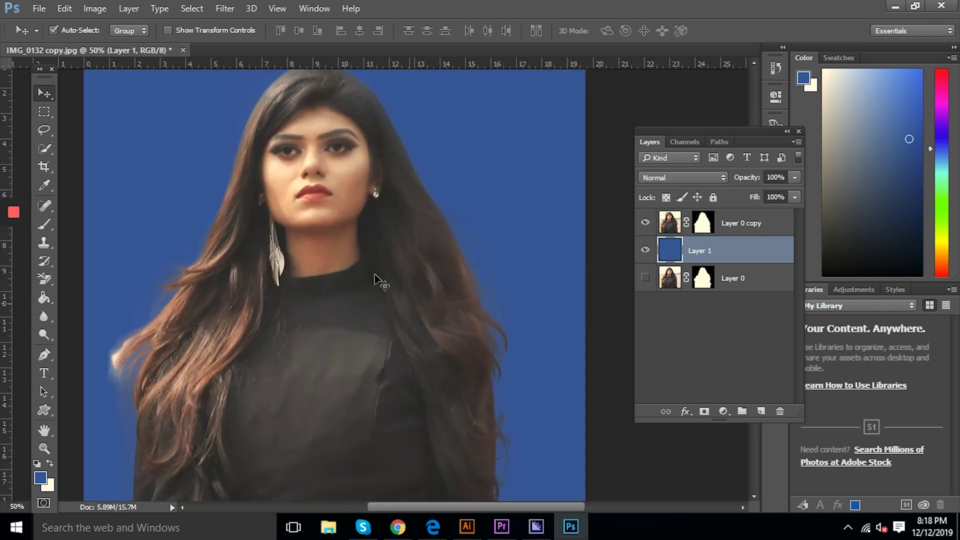
{"action": "key", "text": "ctrl+minus"}
{"action": "key", "text": "ctrl+plus"}
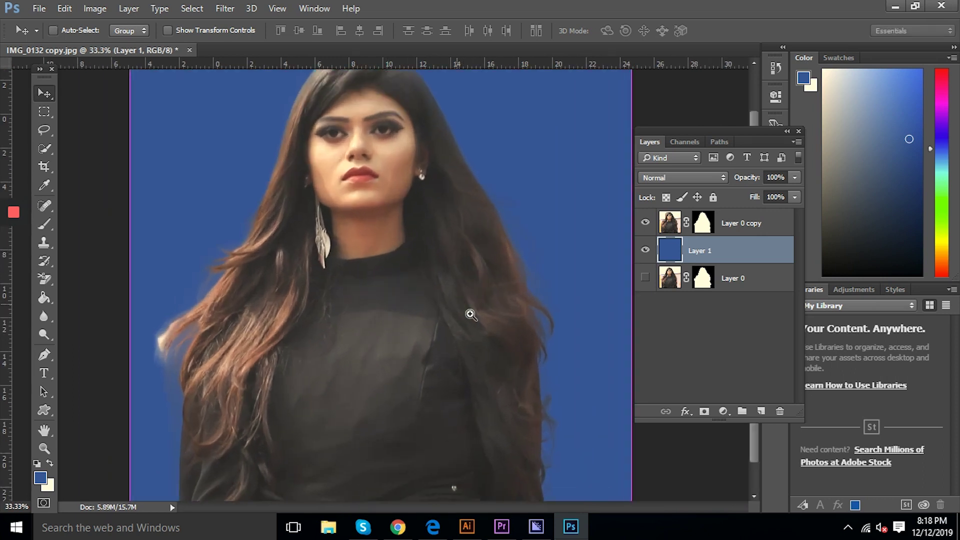
{"action": "key", "text": "ctrl+minus"}
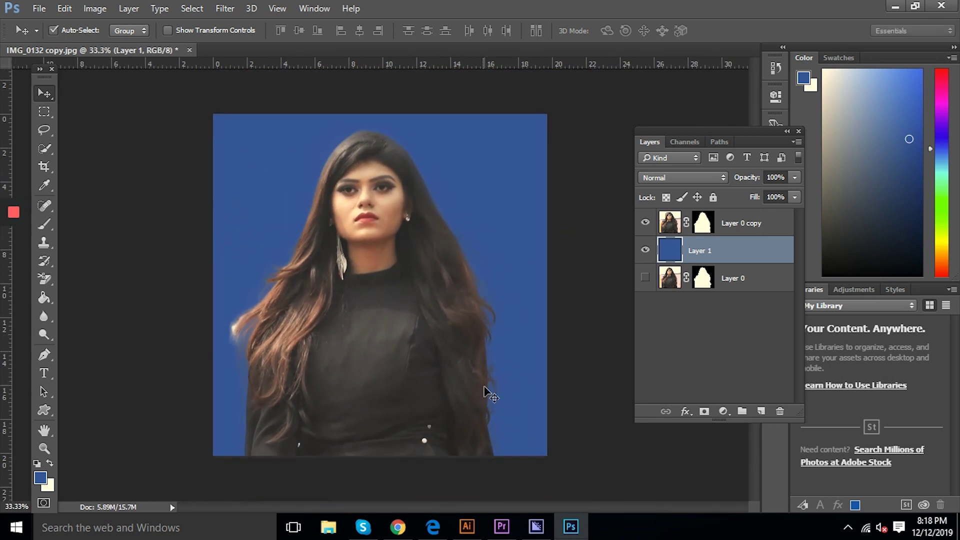
Give Layer 1 a cream Color Overlay layer style
{"action": "double_click", "coordinate": [668, 252]}
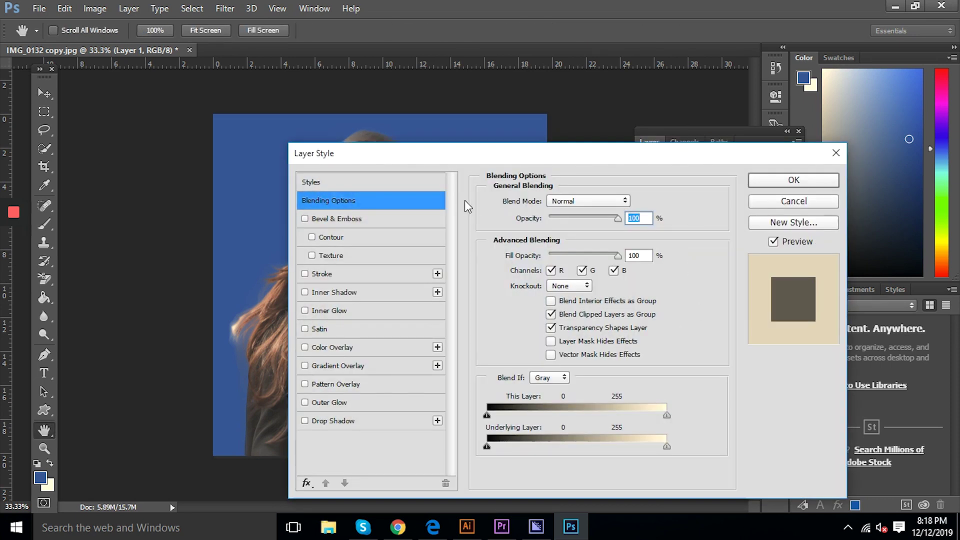
{"action": "left_click", "coordinate": [370, 349]}
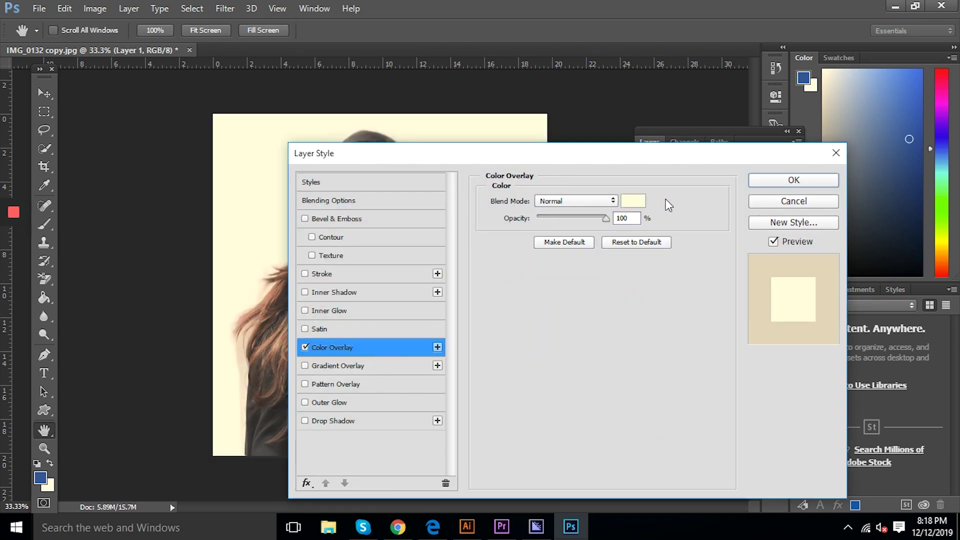
{"action": "left_click", "coordinate": [784, 185]}
Preview the woman on the cream background with panels hidden, zooming to check the result
{"action": "key", "text": "Tab"}
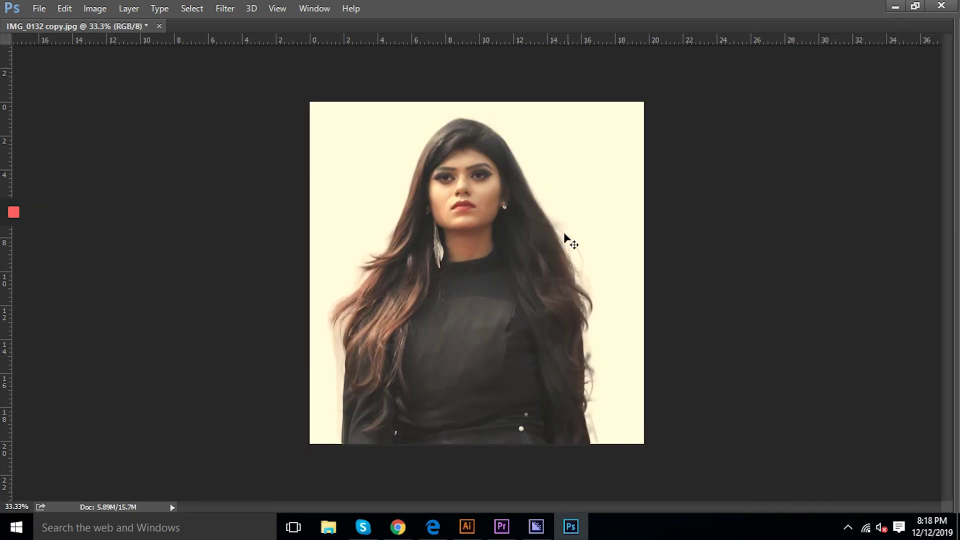
{"action": "left_click", "coordinate": [531, 258], "text": "alt"}
{"action": "left_click", "coordinate": [569, 291], "text": "alt"}
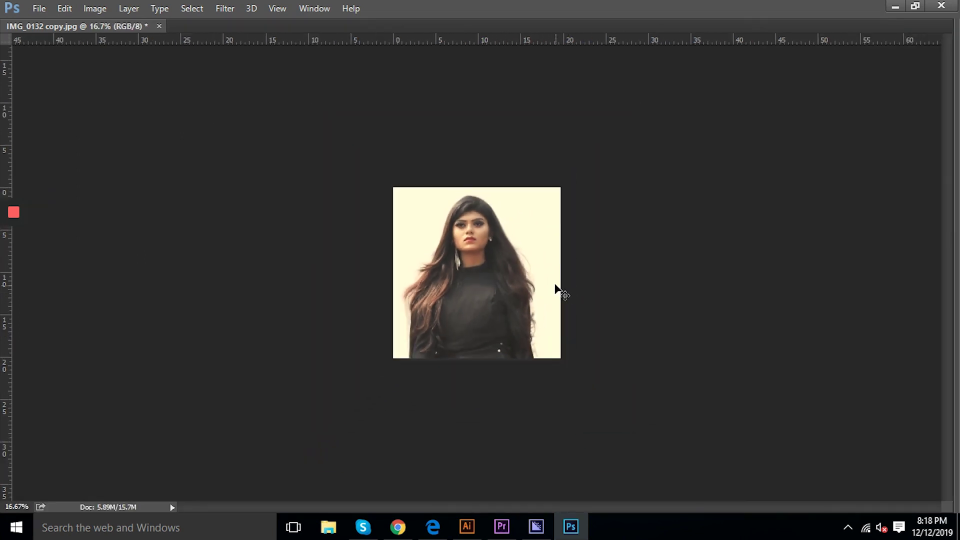
{"action": "key", "text": "Tab"}
{"action": "left_click", "coordinate": [546, 297]}
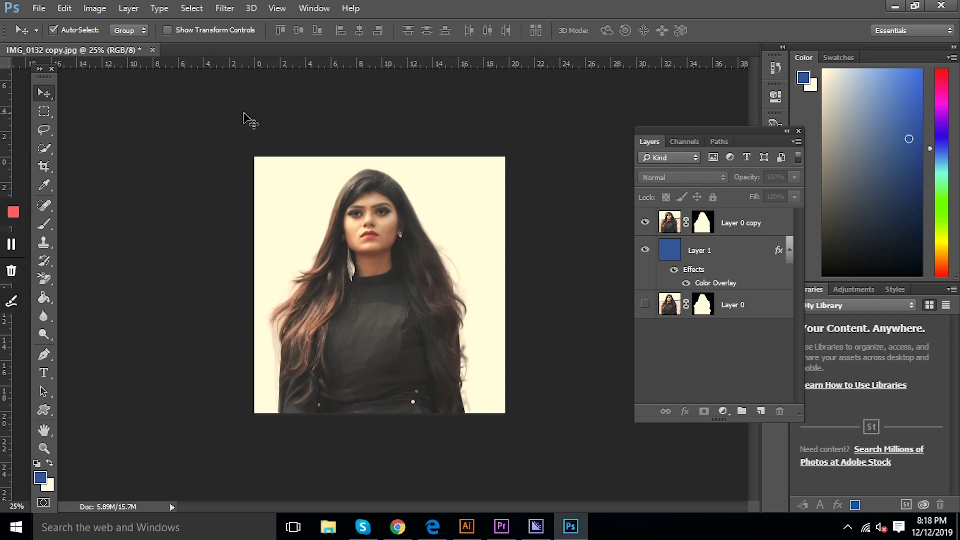